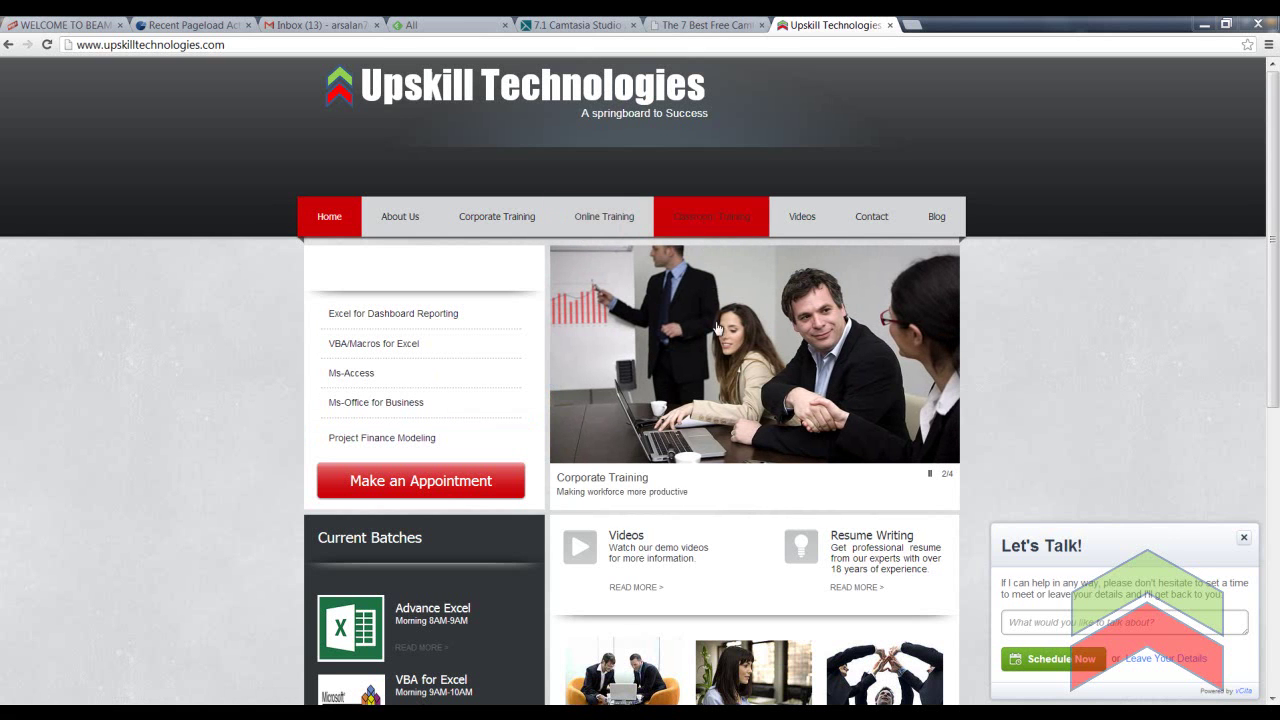
Switch from Chrome to the blank Excel workbook Book1 via the taskbar.
left_click(730, 635)
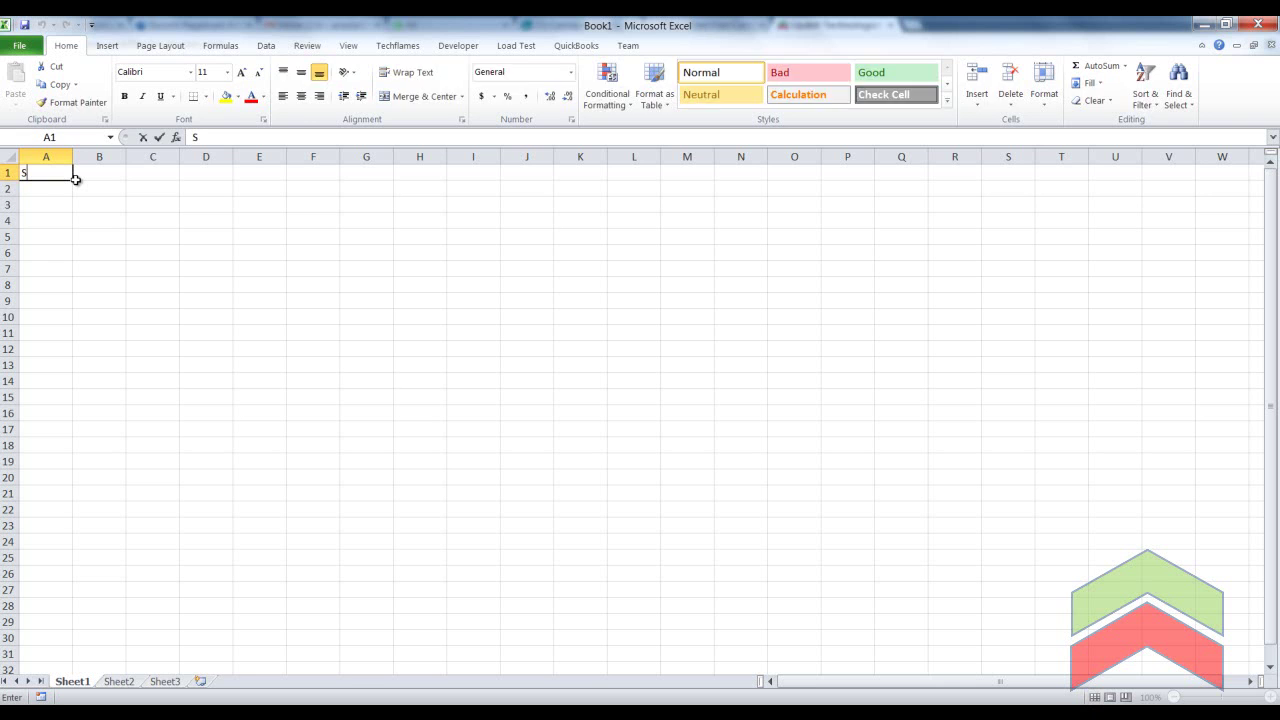
Head A1 with Sno, enter 1 and 2, and autofill numbers 1 to 20 down to A21.
type("Sno")
key("Return")
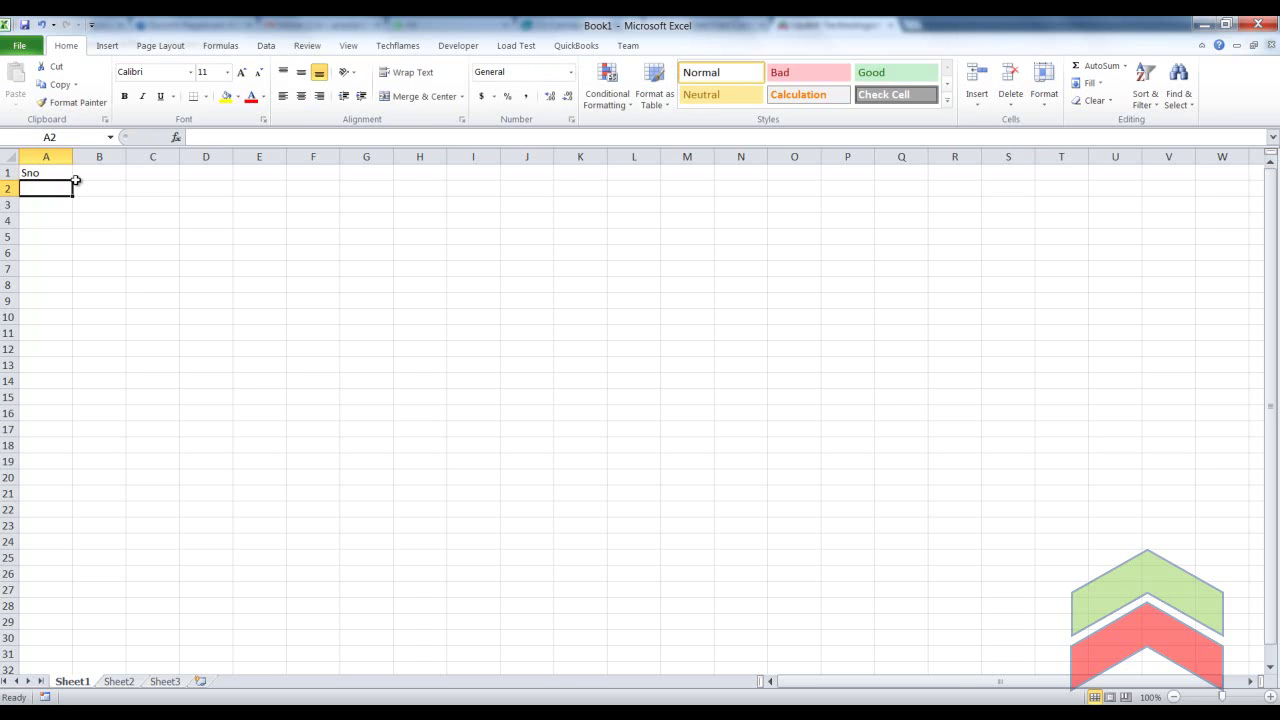
type("1")
key("Return")
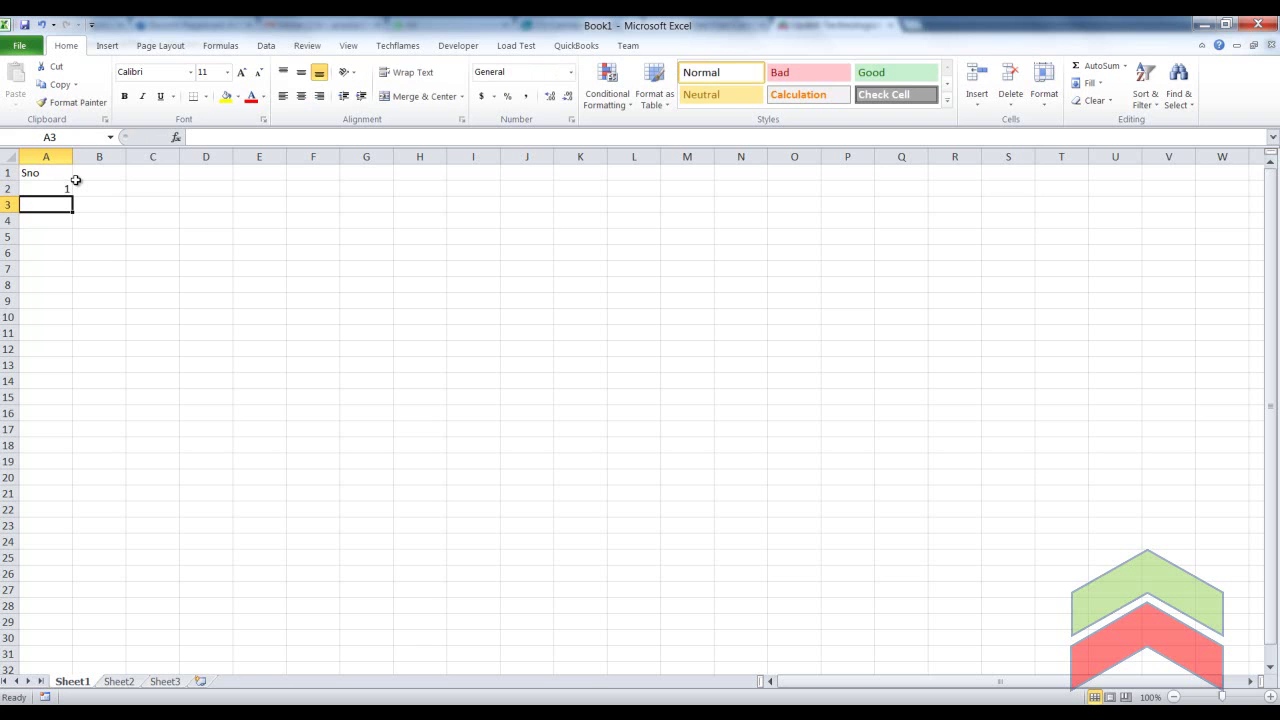
type("2")
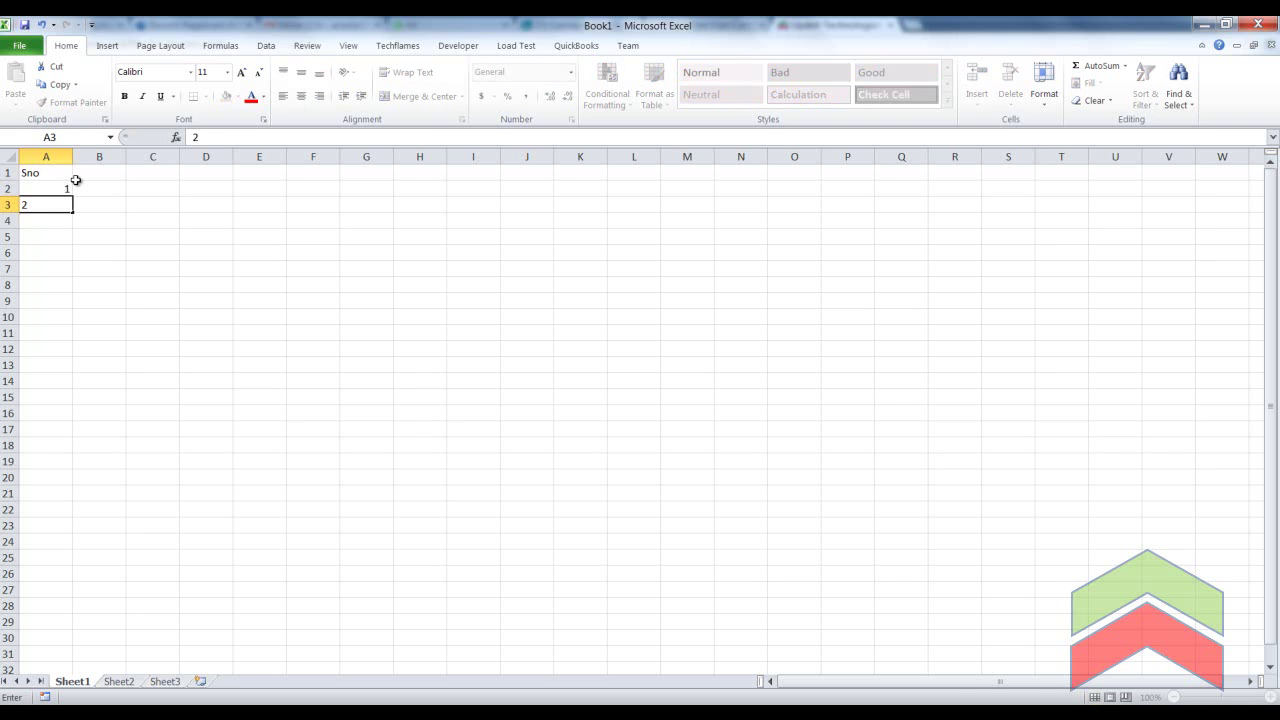
key("shift+Up")
left_click_drag(74, 182, 71, 485)
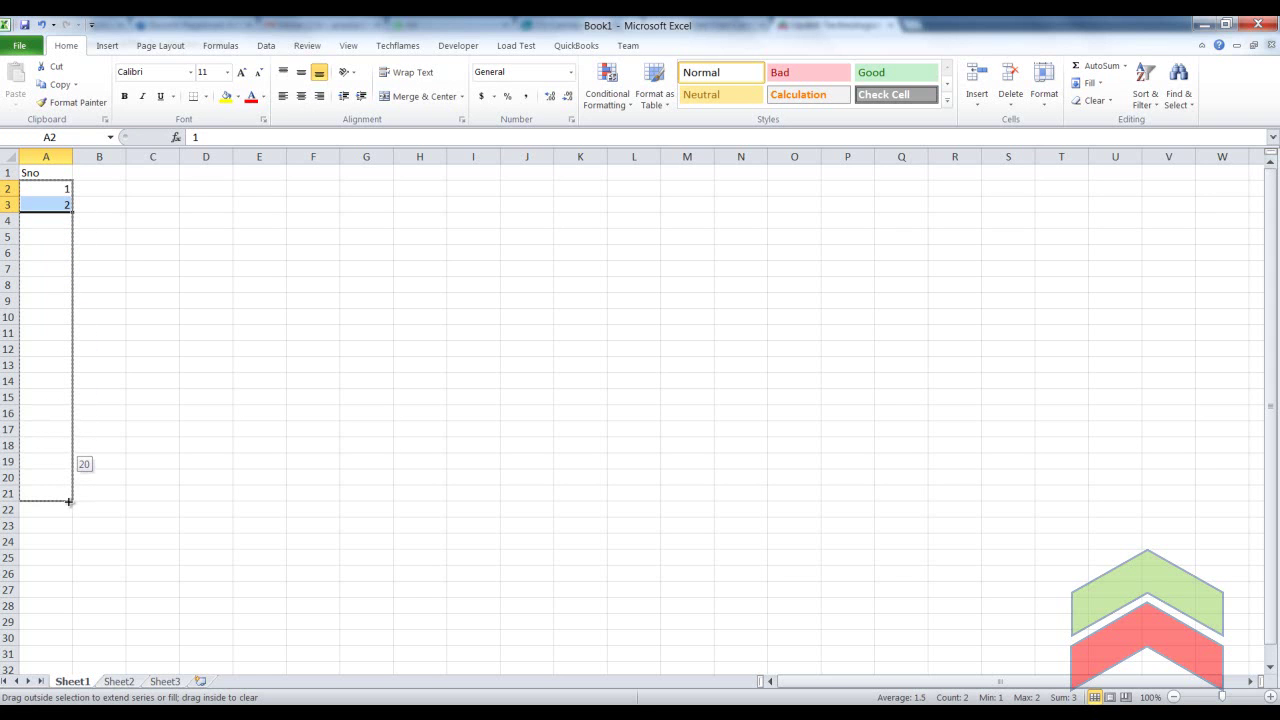
left_click_drag(71, 485, 66, 494)
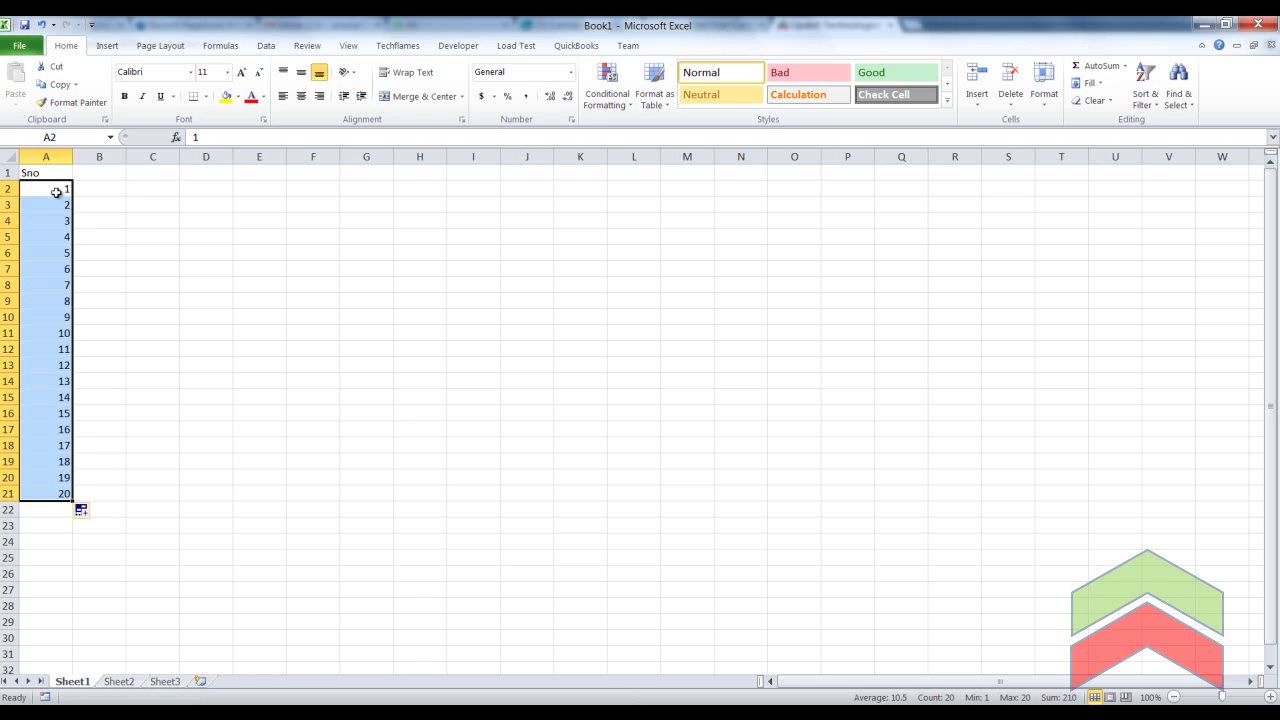
Clear the serial numbers 1 to 20 from A2:A21.
left_click(56, 192)
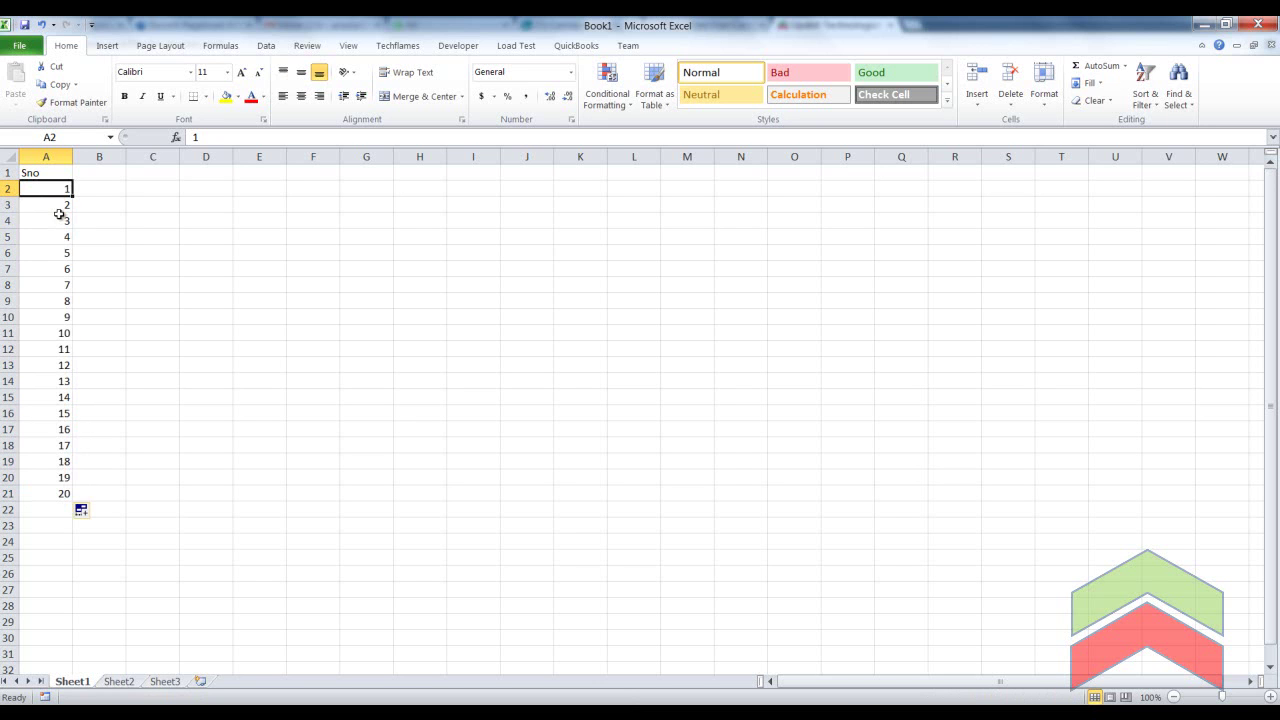
key("ctrl+shift+Down")
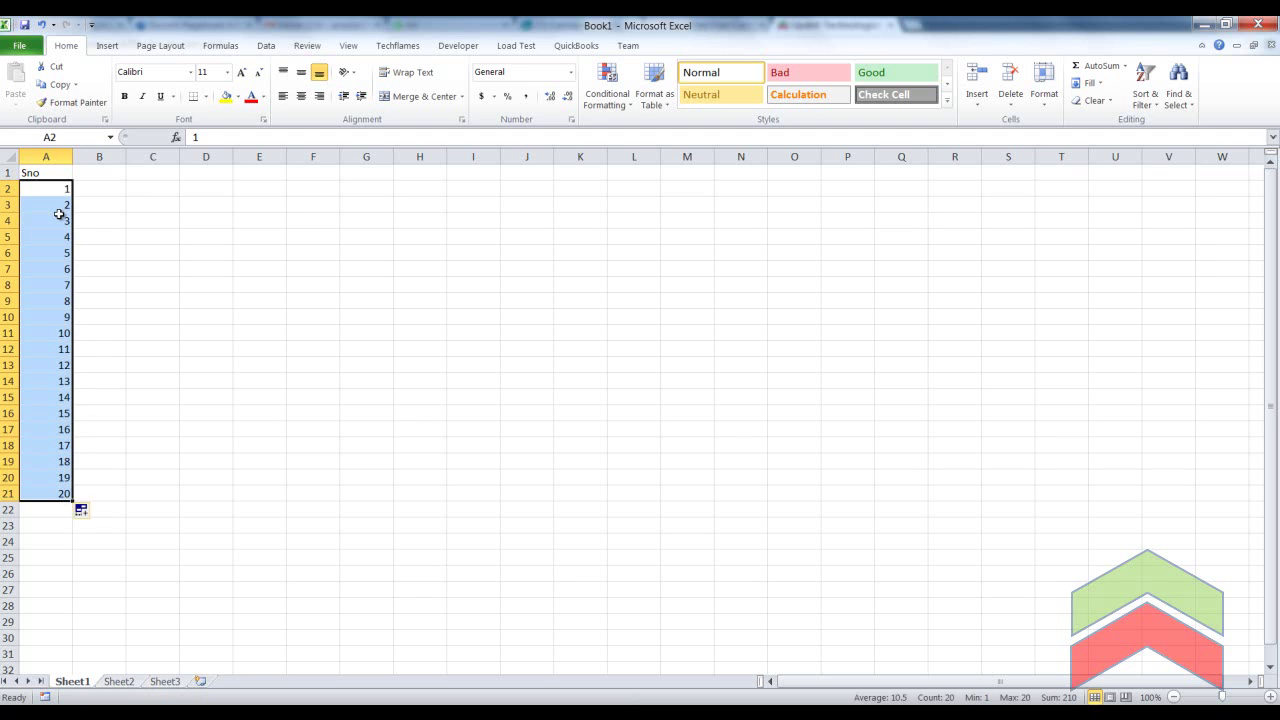
key("Delete")
key("Up")
key("Down")
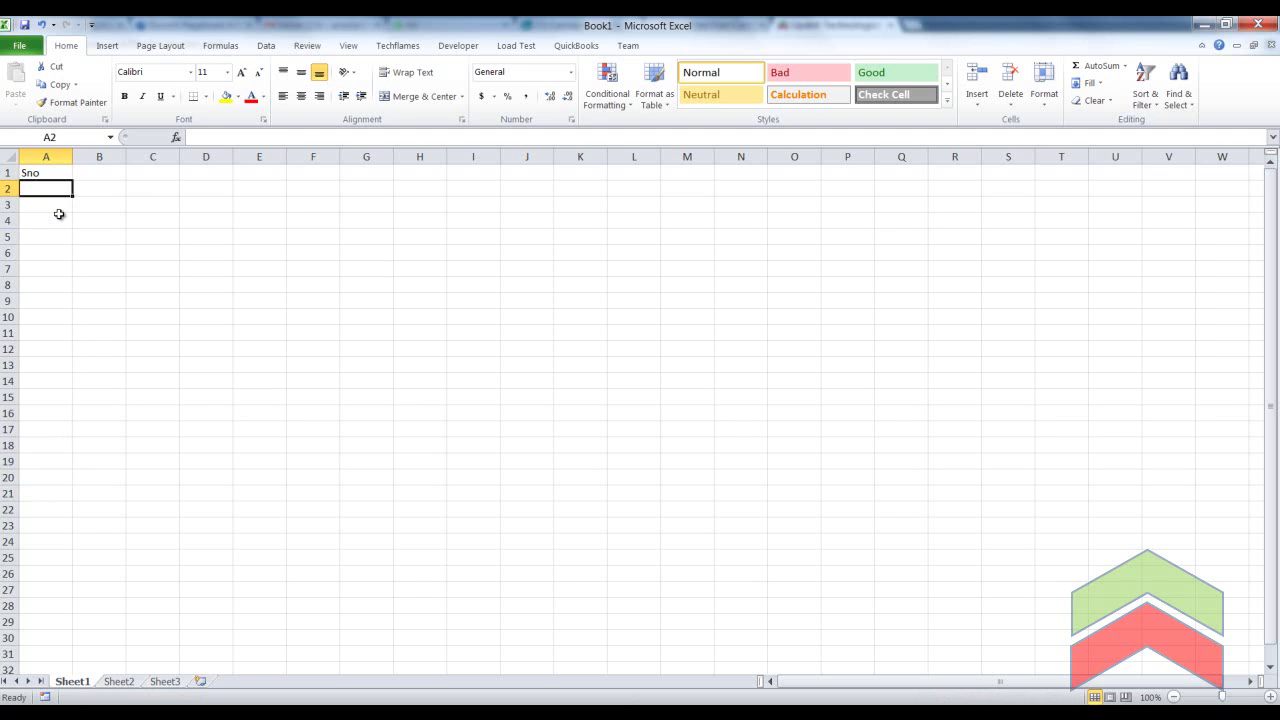
Re-enter 1 and 2 in A2:A3 and drag the series far down column A.
type("1")
key("Return")
type("2")
key("Up")
key("shift+Down")
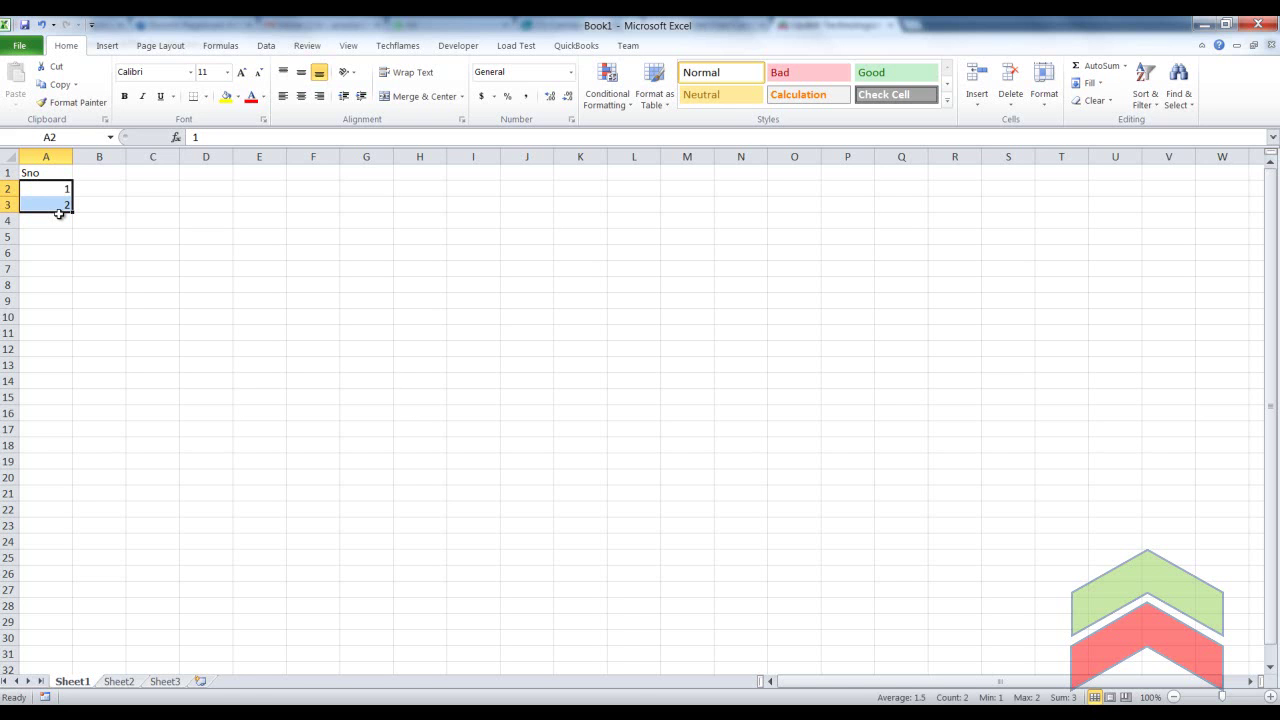
left_click_drag(72, 212, 70, 655)
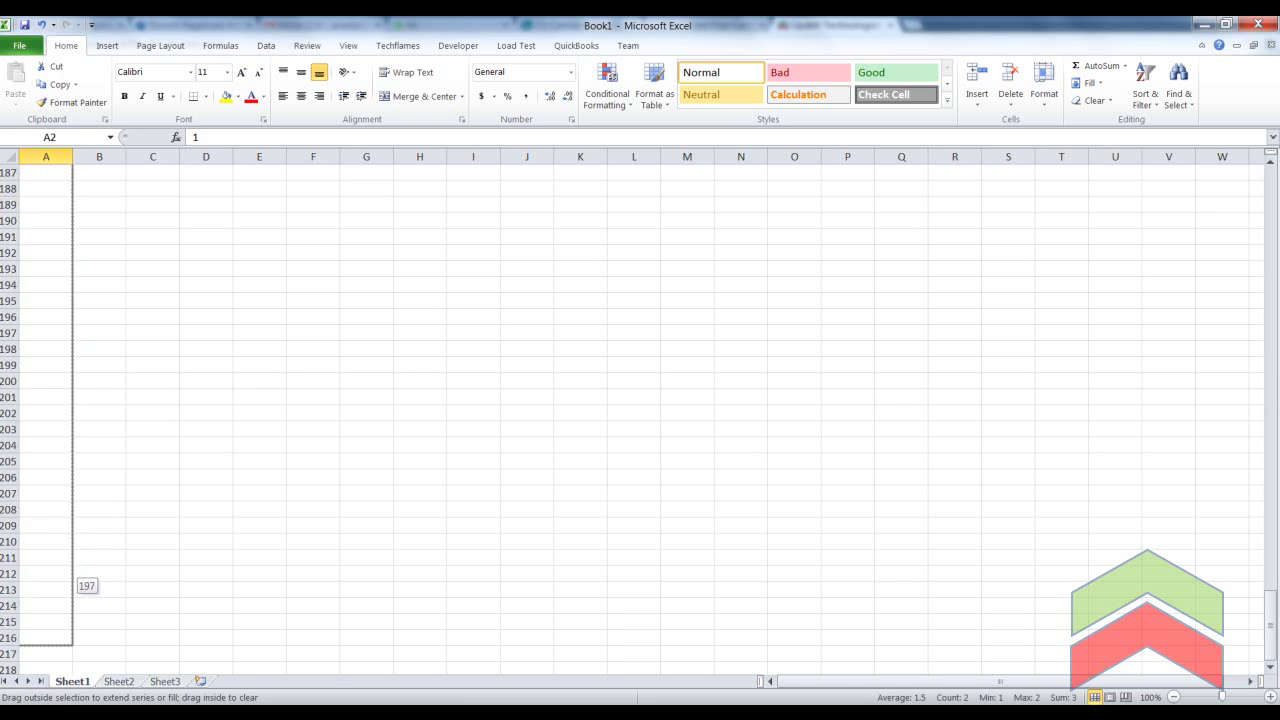
mouse_move(70, 655)
left_mouse_down()
mouse_move(79, 693)
mouse_move(81, 512)
left_mouse_up()
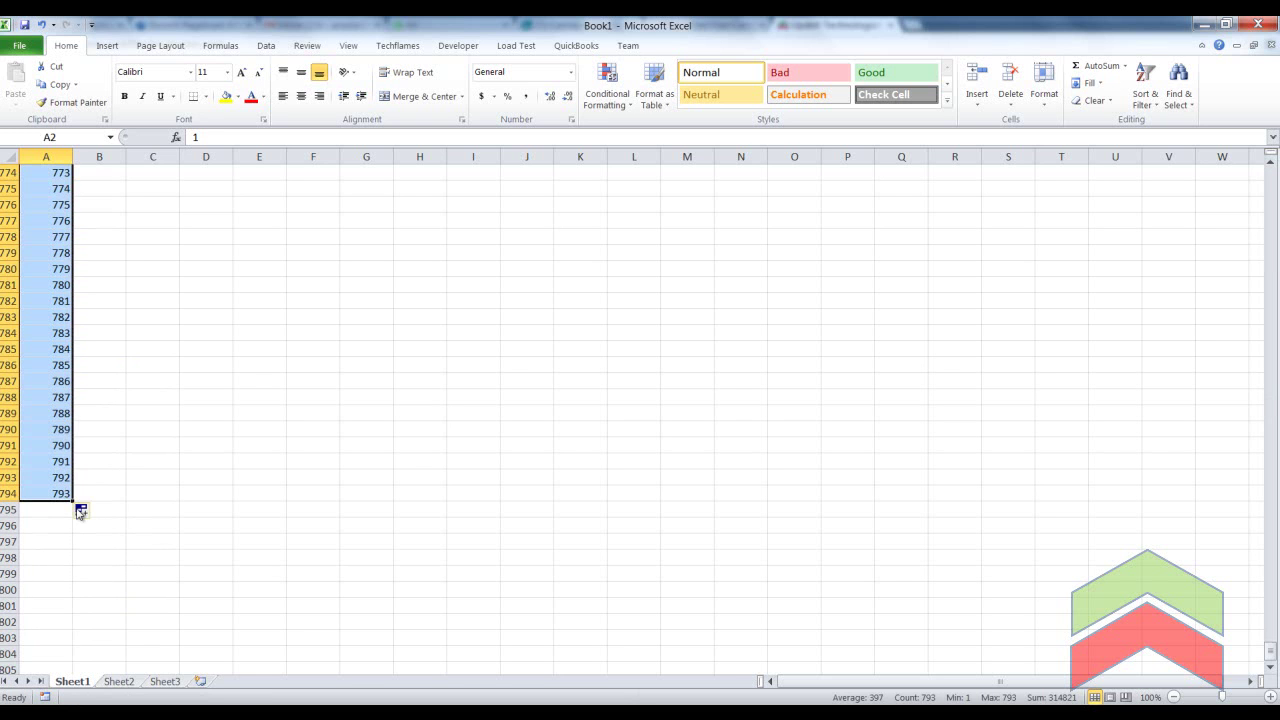
Delete the entire number series below the Sno heading.
key("ctrl+Home")
key("Down")
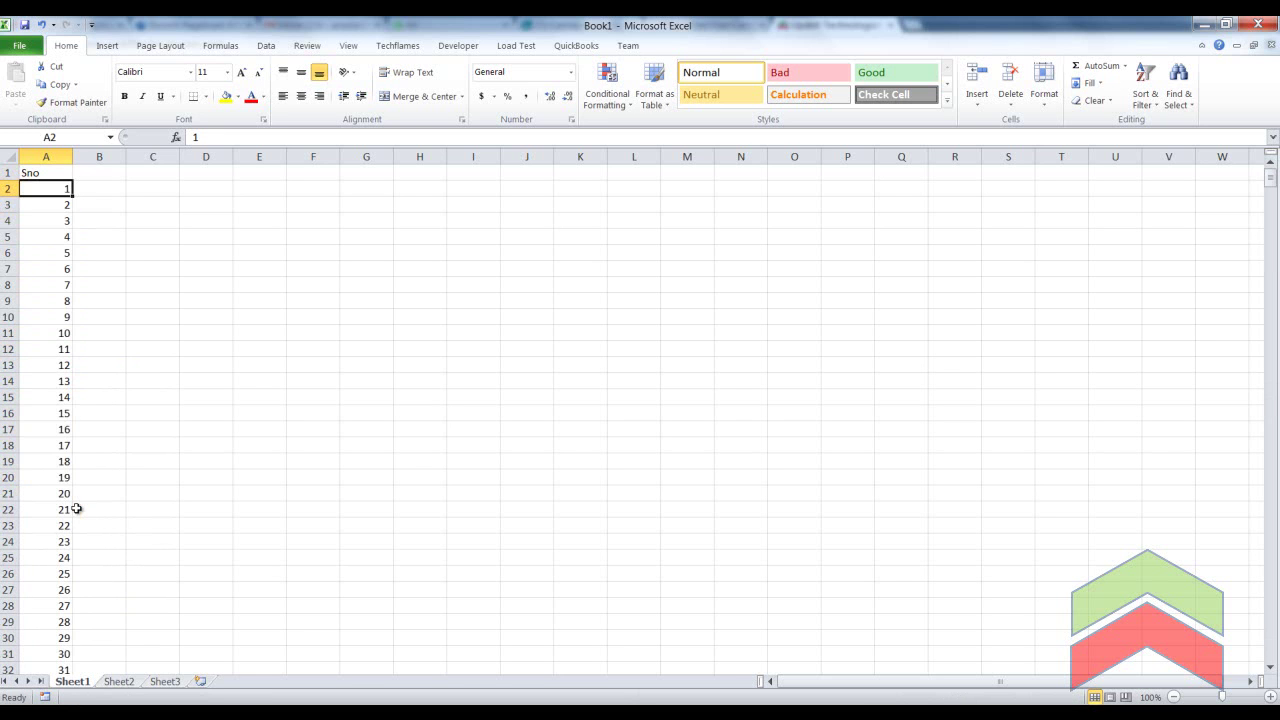
key("ctrl+shift+Down")
key("Delete")
key("ctrl+BackSpace")
key("ctrl+Home")
key("Down")
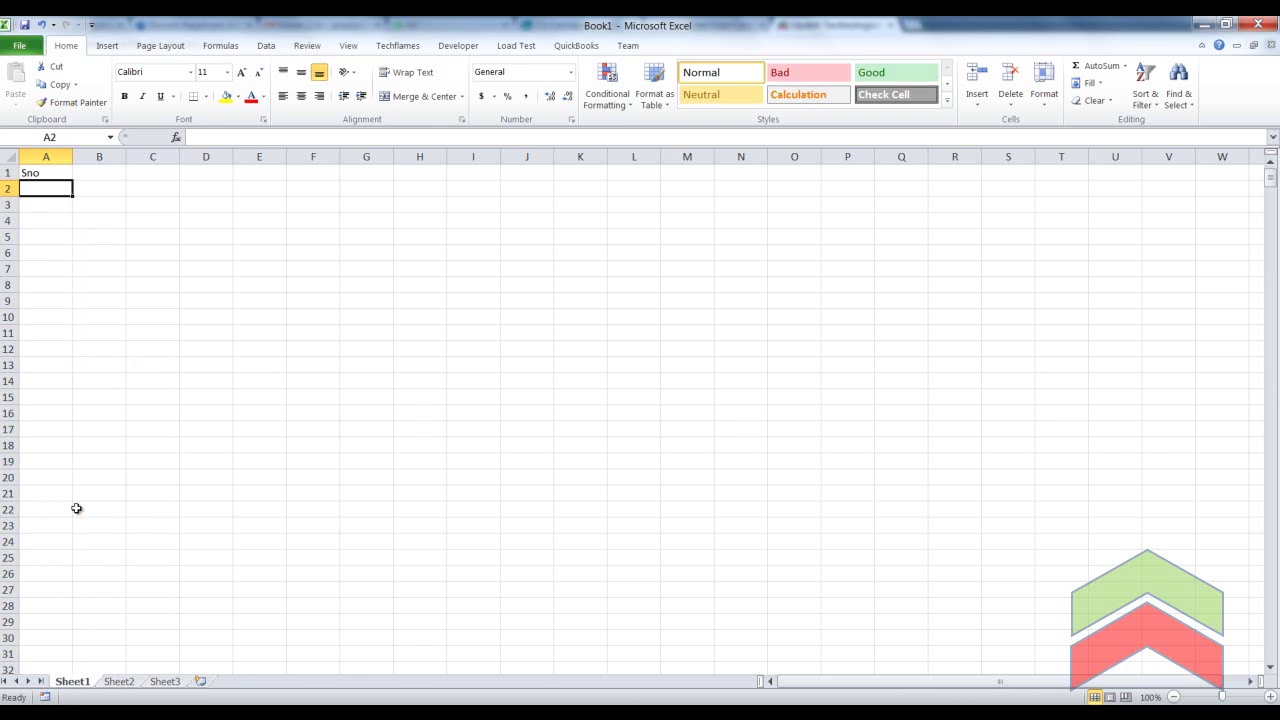
Enter 1 as the starting number in A2.
key("Up")
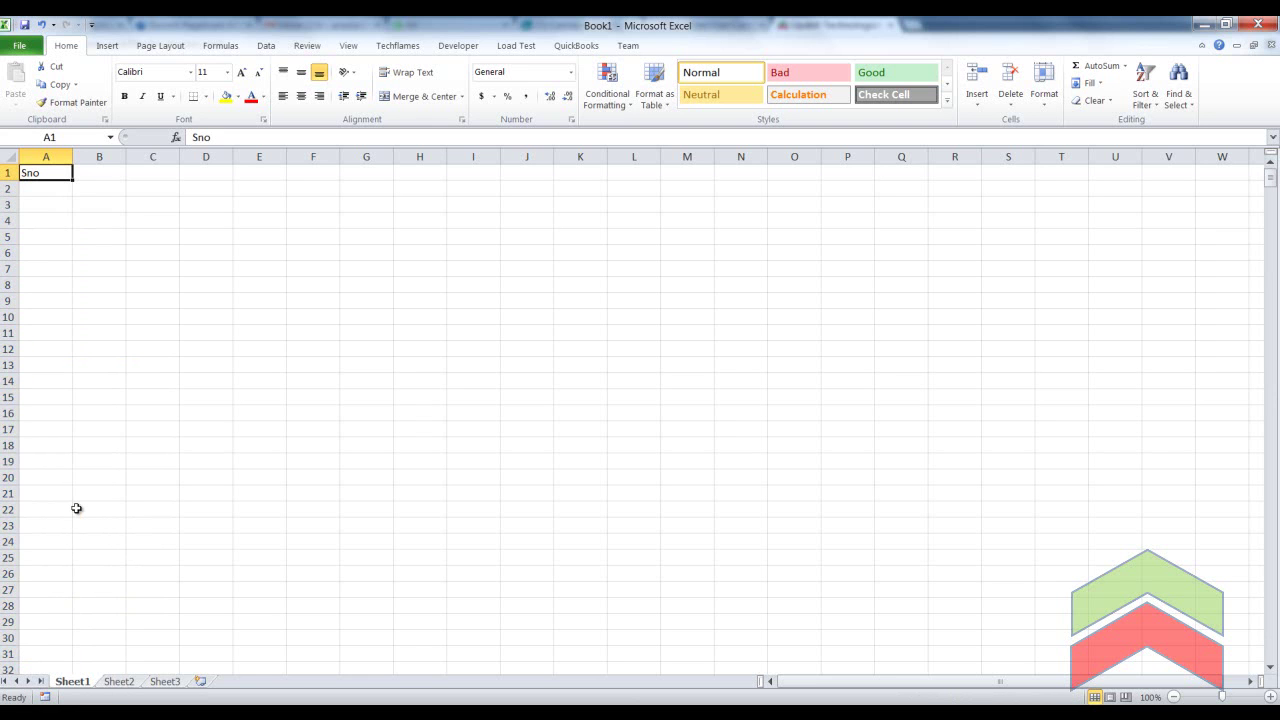
key("Down")
type("1")
key("Return")
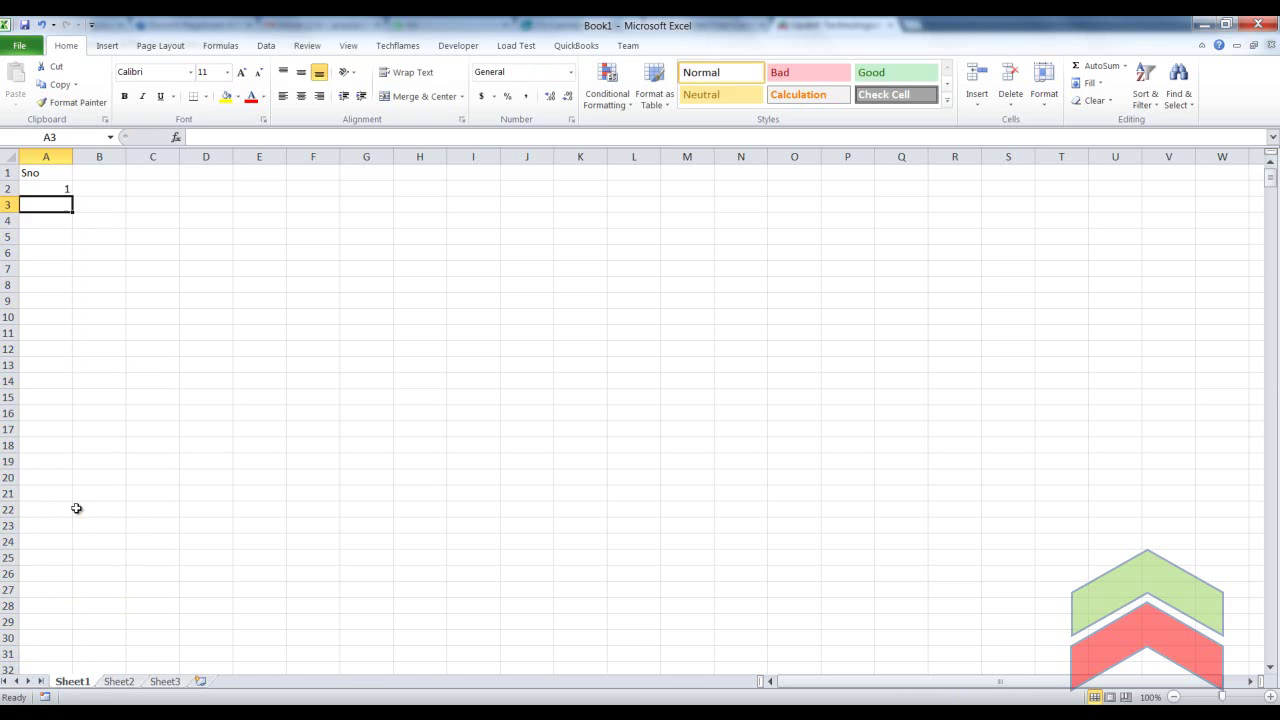
key("Up")
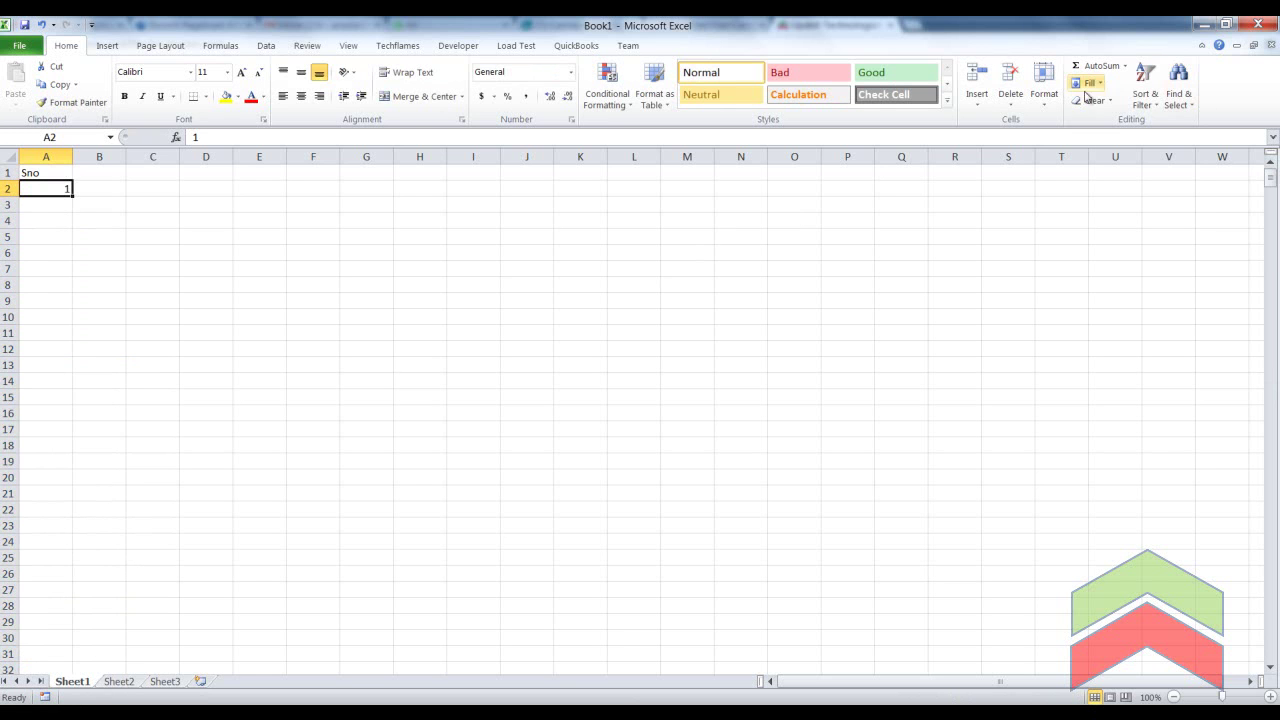
Set up a Fill Series down columns with step 1 and stop value 50000.
left_click(1100, 88)
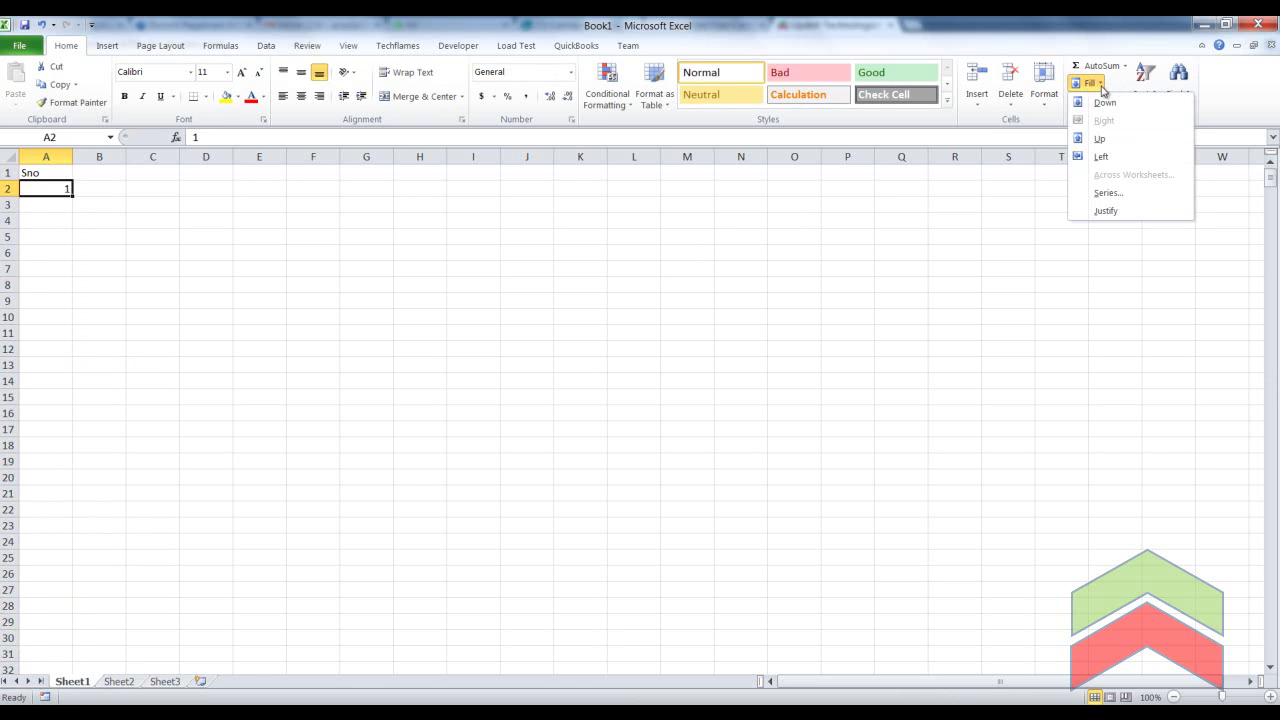
left_click(1106, 193)
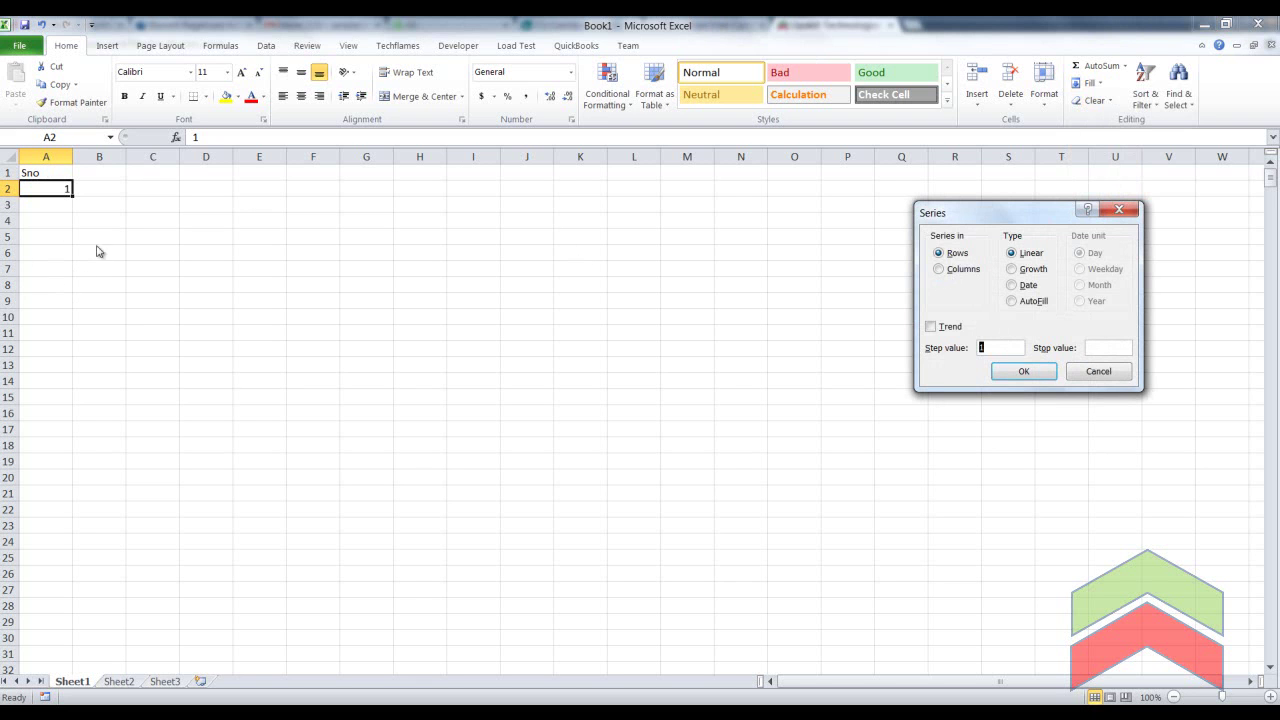
left_click(940, 271)
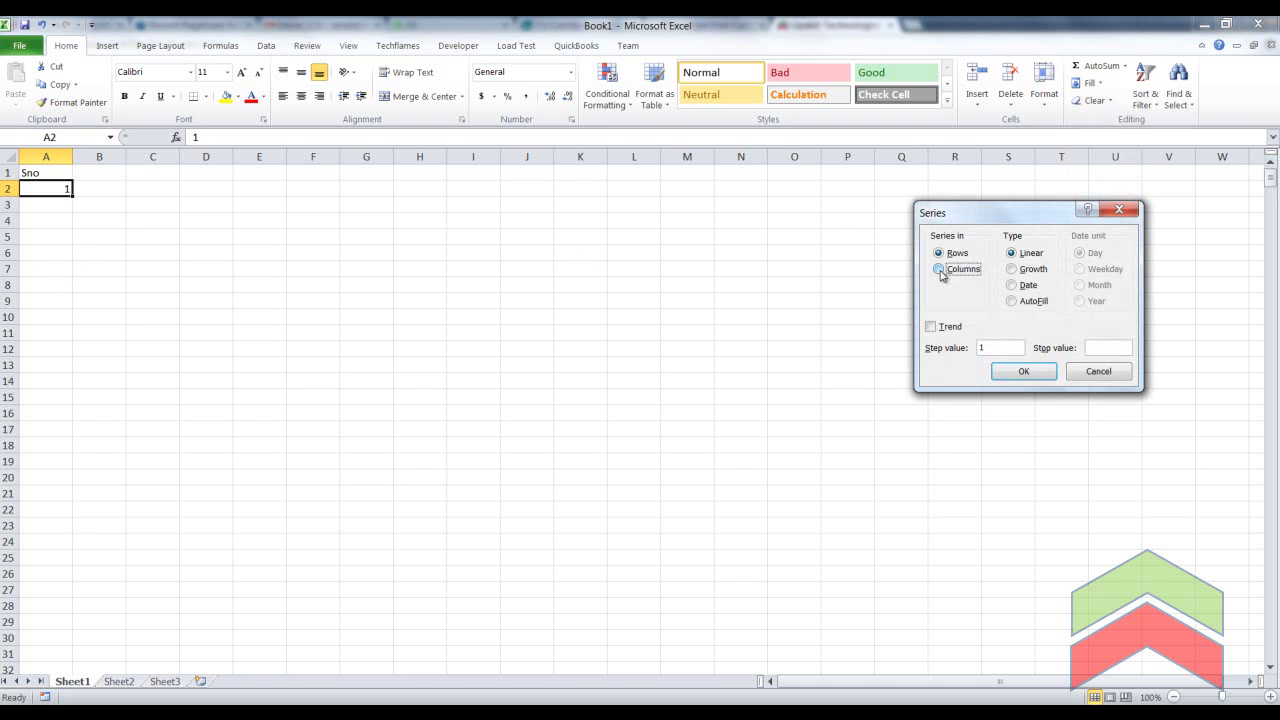
left_click(990, 348)
type("500")
type("00")
Generate the 1–50000 series in column A and scroll through the top of the list.
left_click(1023, 371)
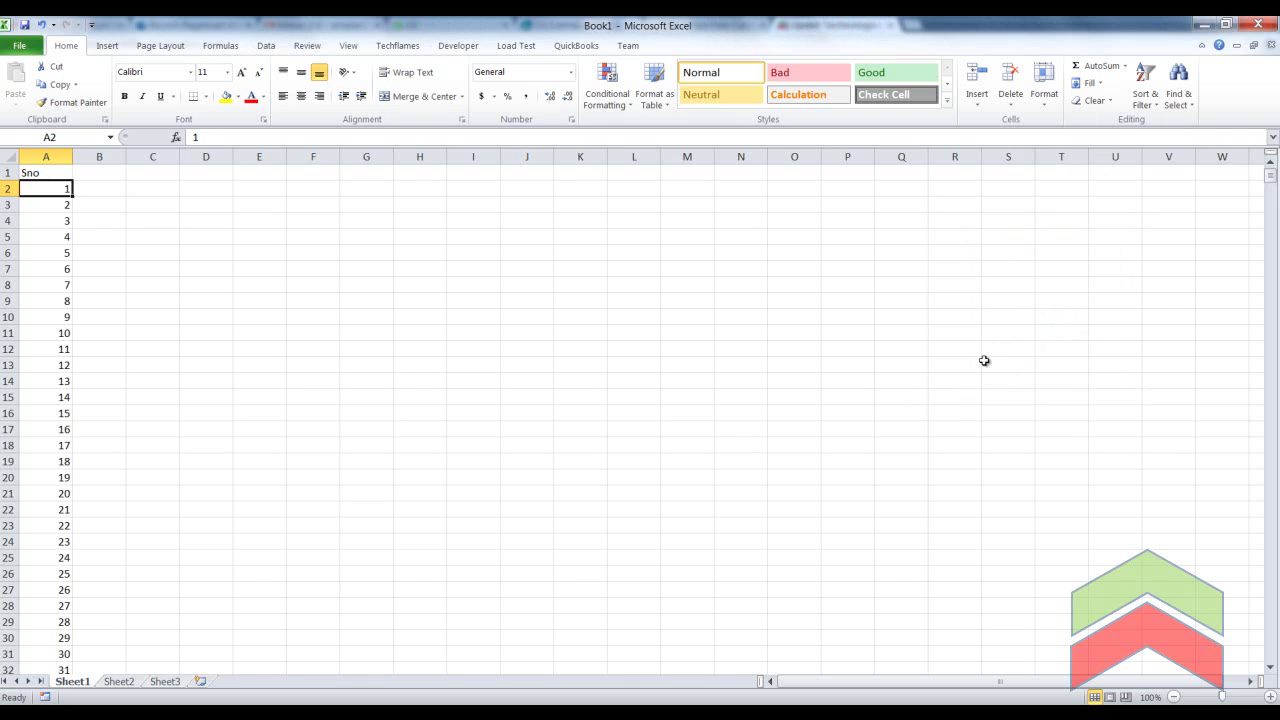
left_click(50, 172)
scroll(63, 246, "down", 2)
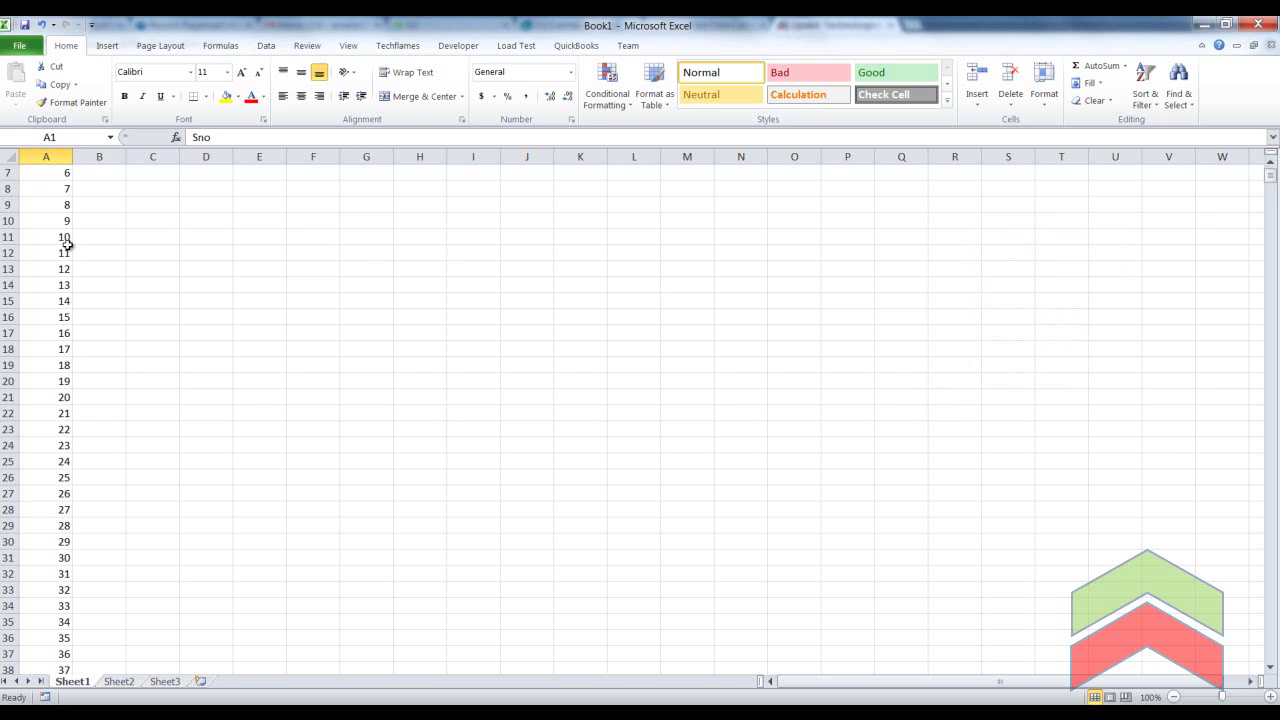
scroll(68, 244, "down", 3)
scroll(68, 242, "up", 1)
scroll(68, 240, "up", 4)
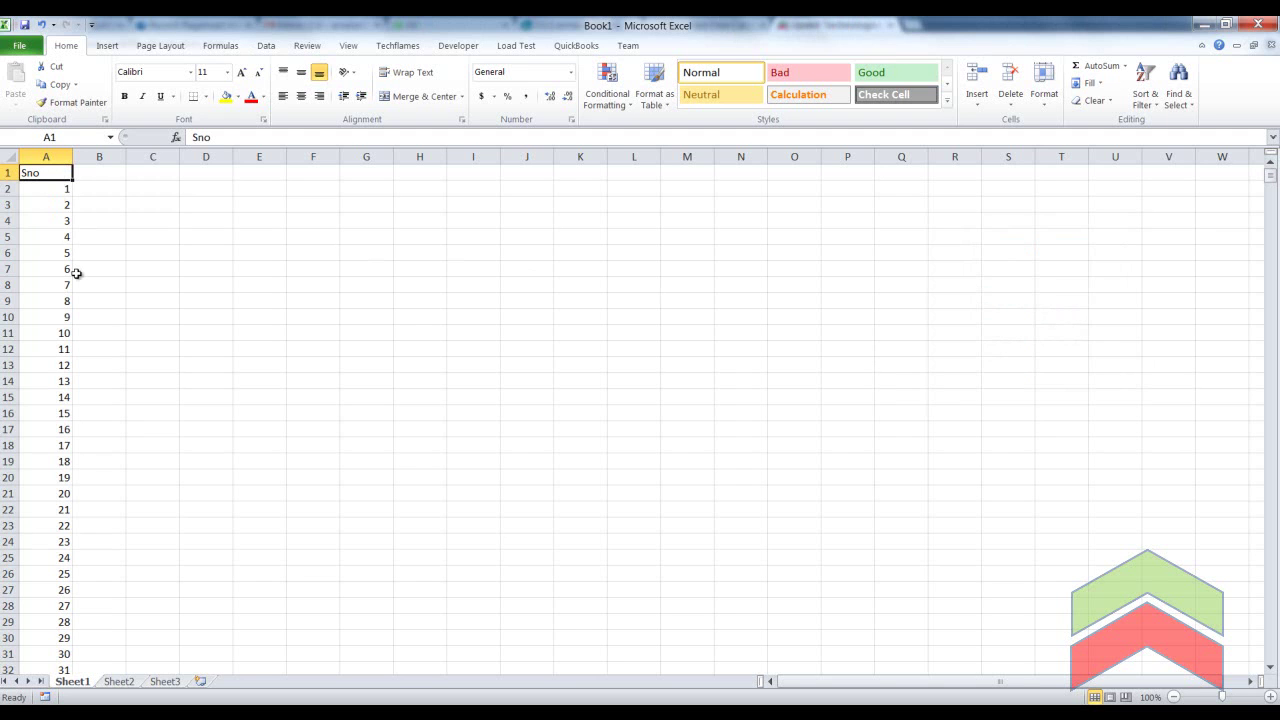
scroll(80, 267, "down", 2)
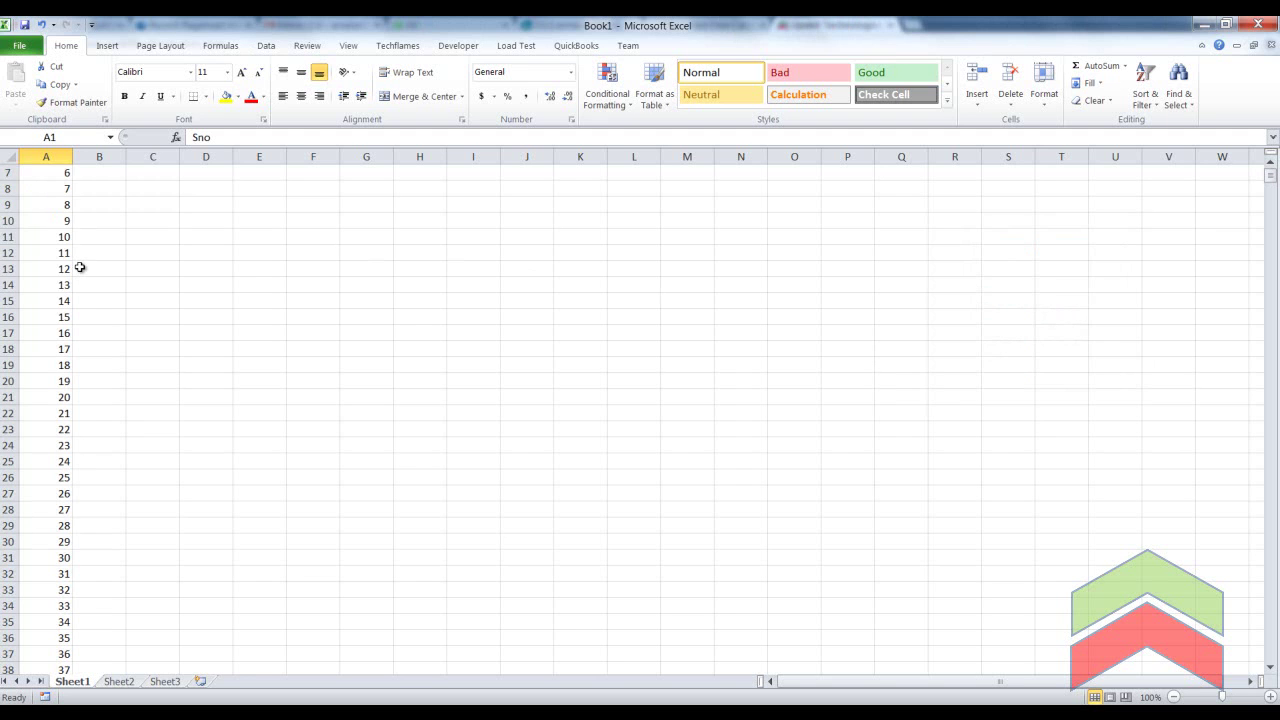
scroll(72, 230, "up", 2)
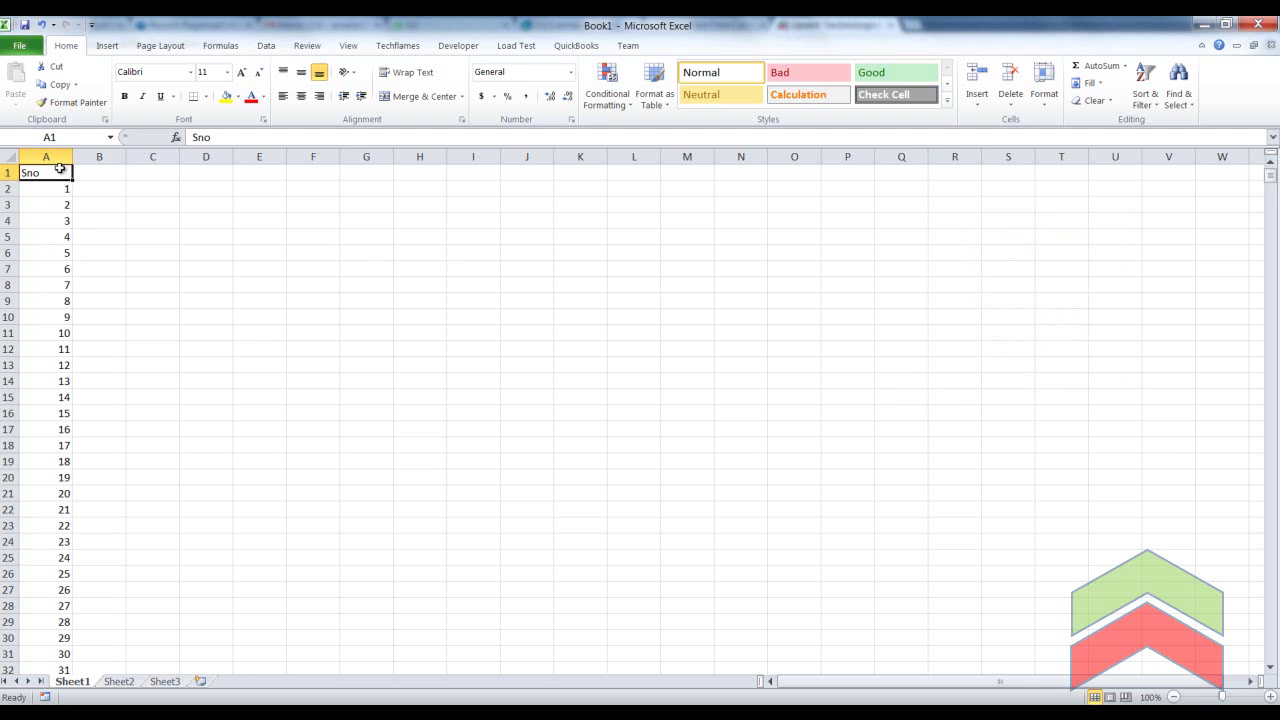
Check the series ends at 50000, then return to the top of the list.
key("ctrl+Down")
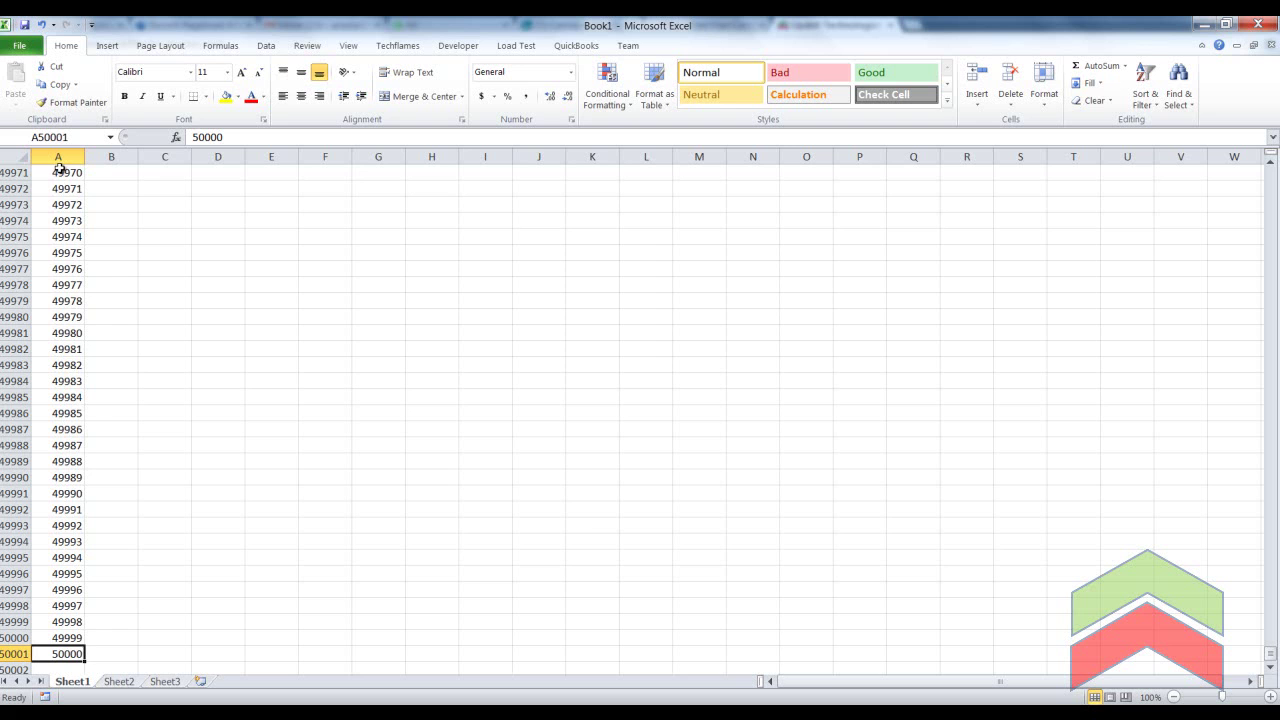
key("ctrl+Up")
key("Right")
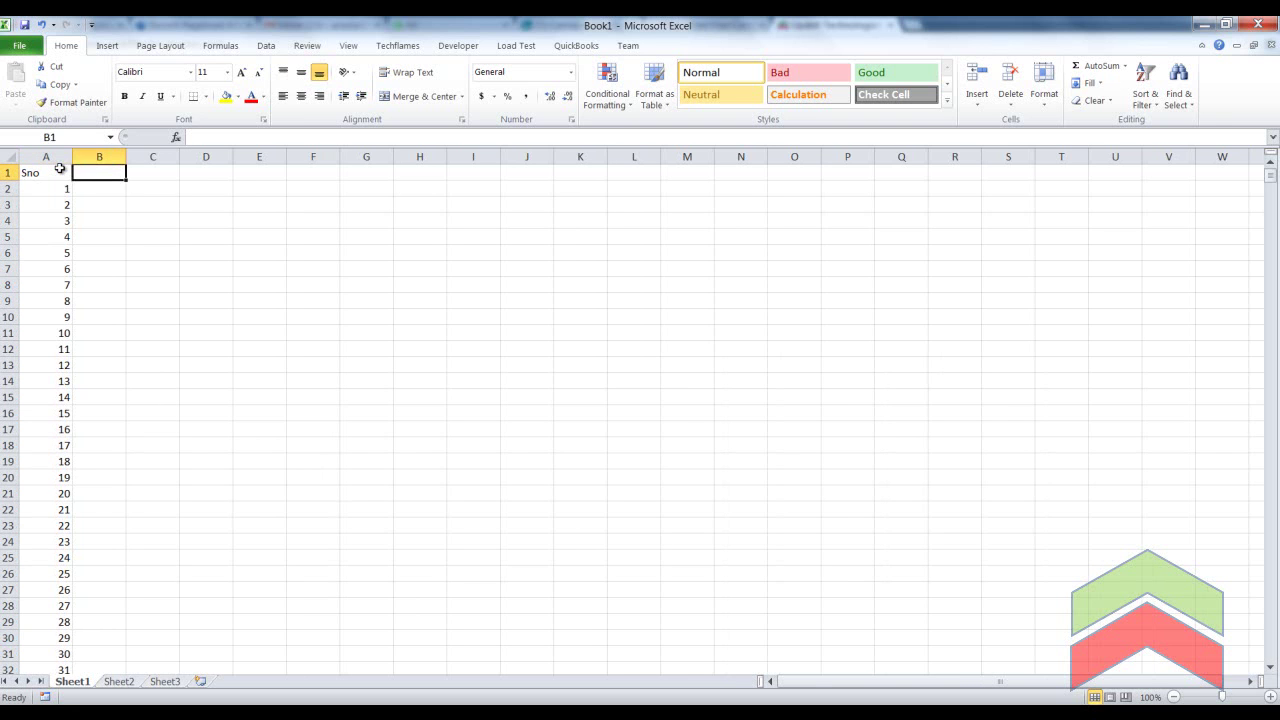
Enter Jan in C3 and Feb in C4, then autofill months through Dec in C14.
key("Right")
key("Down")
key("Down")
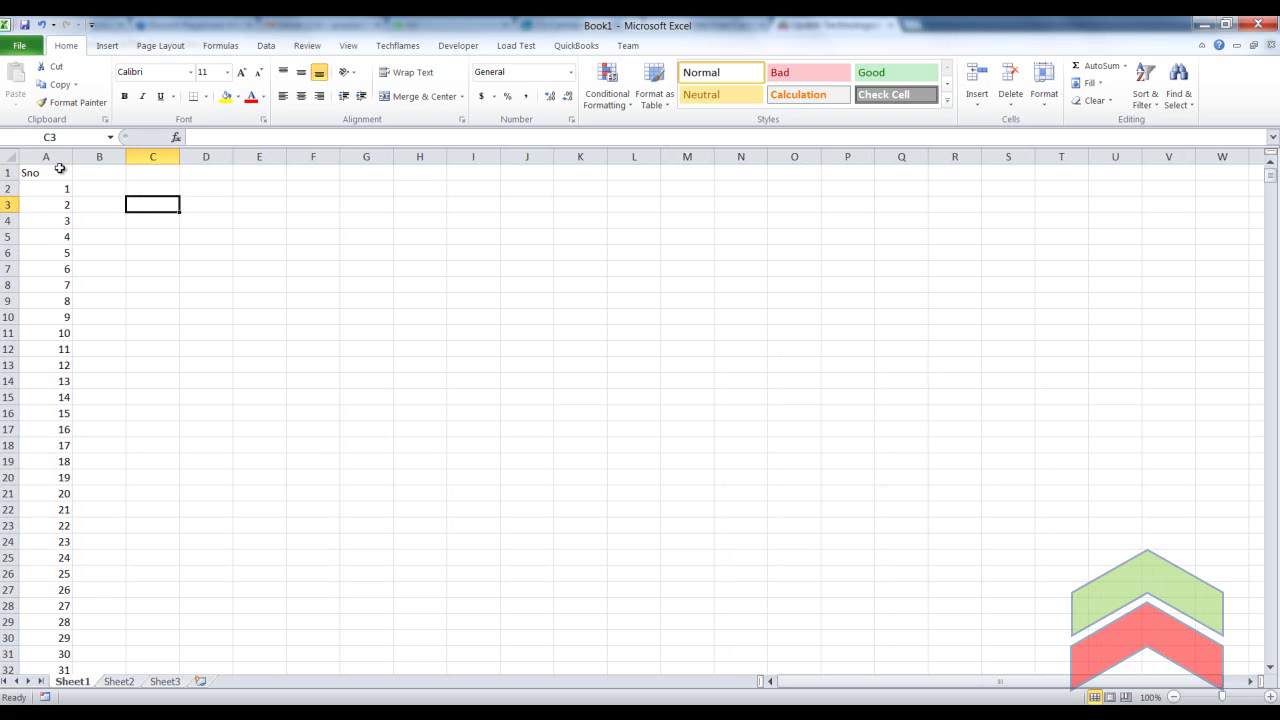
type("Janu")
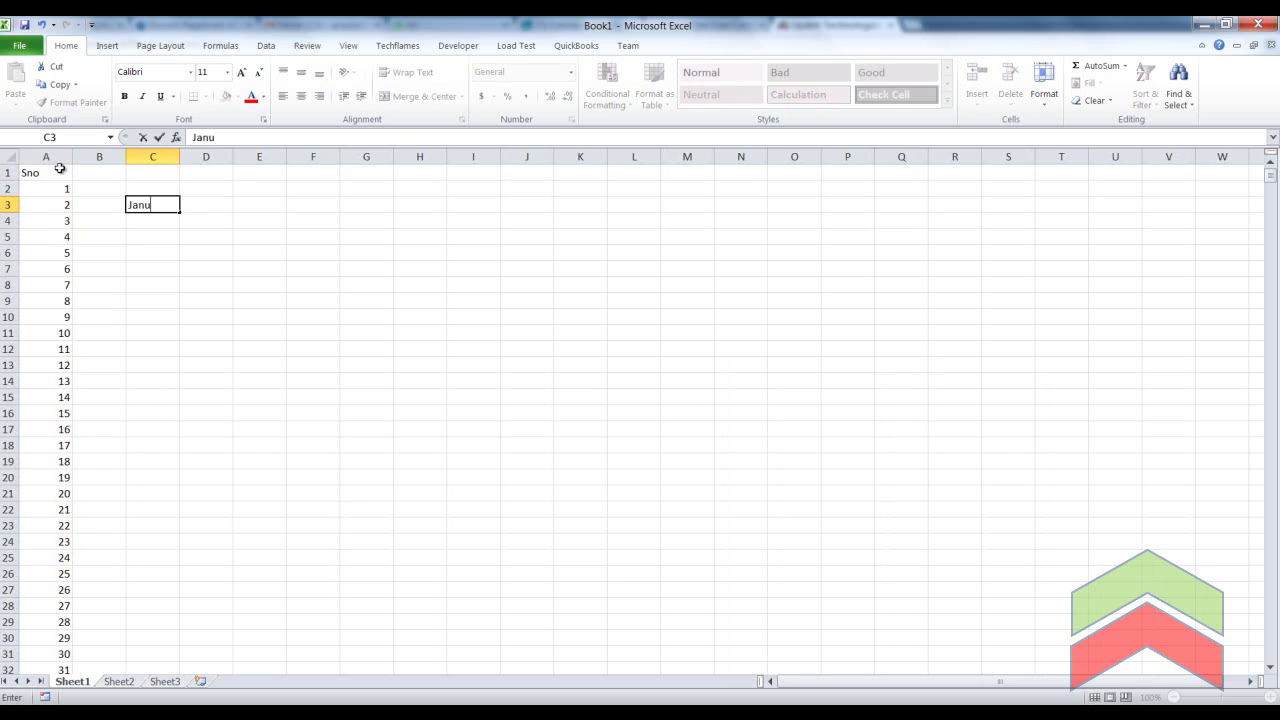
key("BackSpace")
key("Return")
type("Feb")
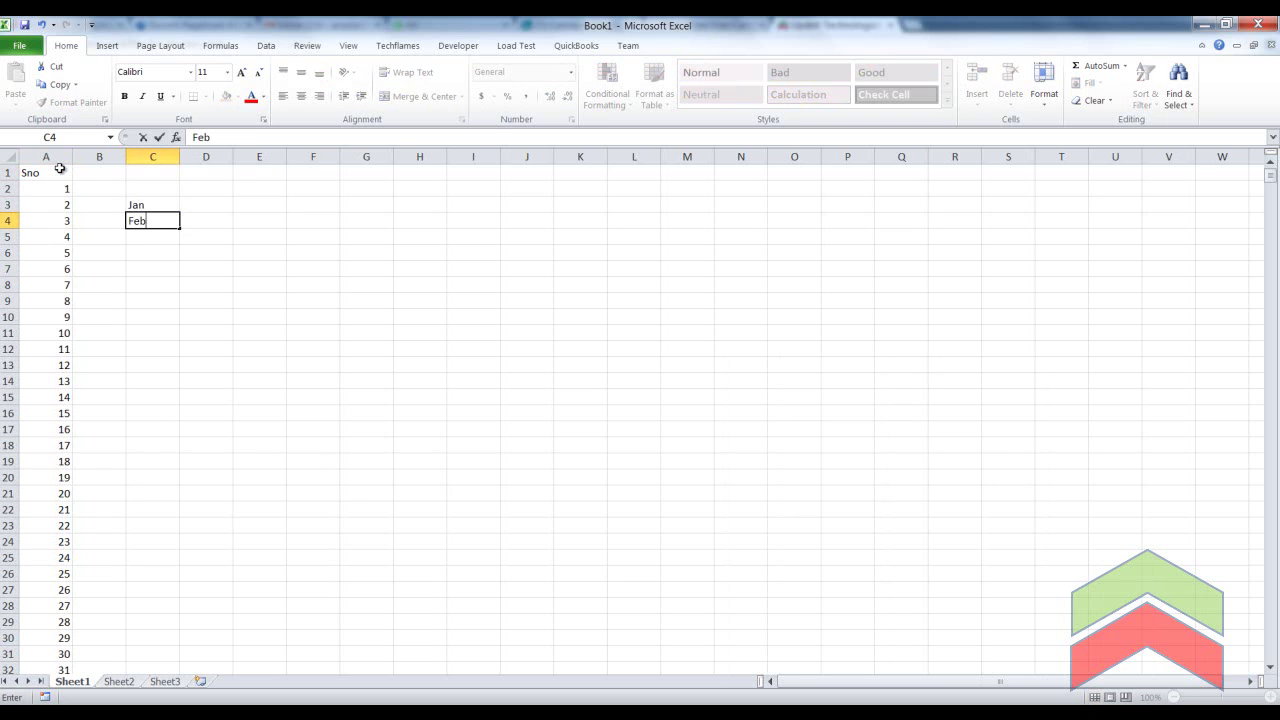
key("Return")
key("Up")
key("Up")
key("shift+Down")
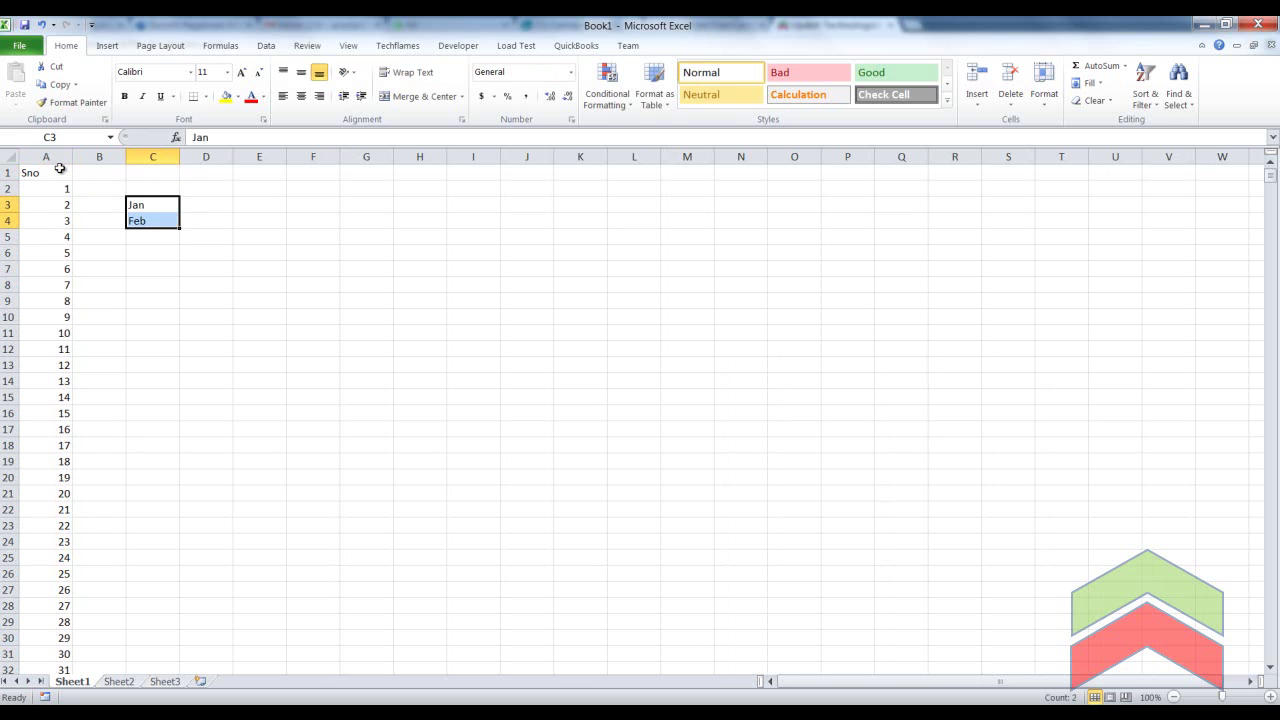
left_click_drag(179, 228, 176, 386)
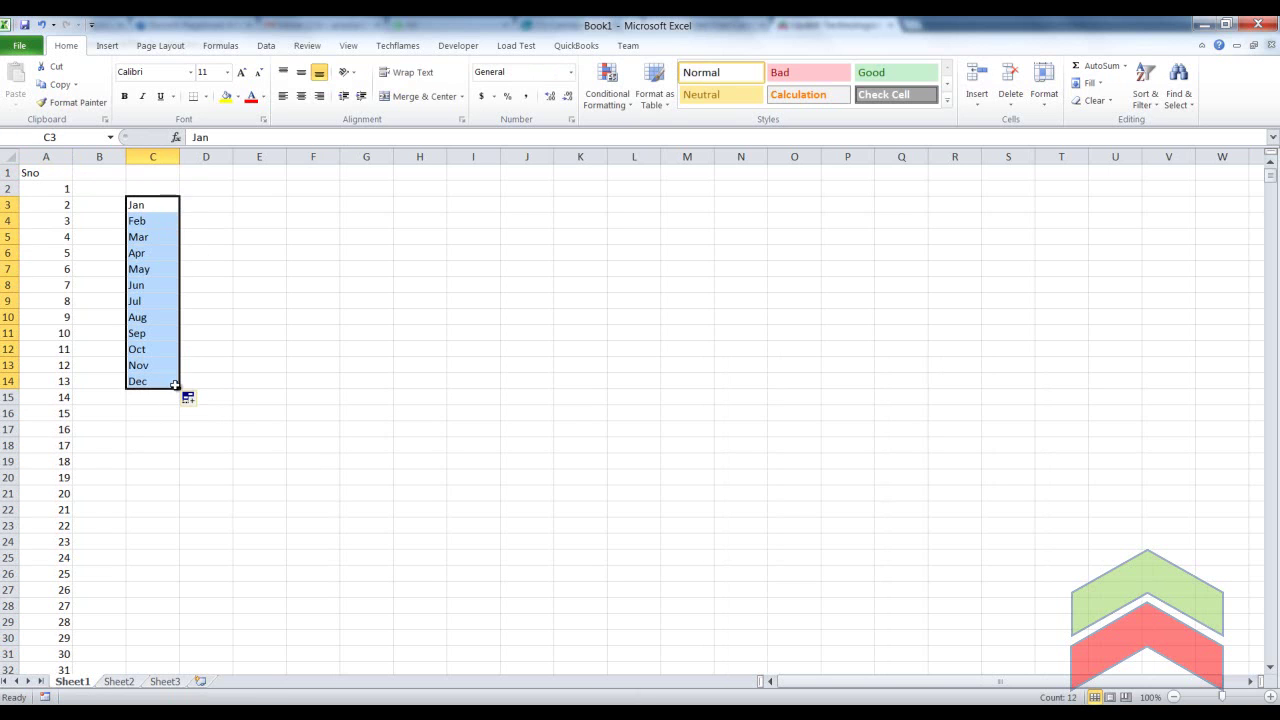
Enter Monday and Tuesday in E4:E5 and autofill the weekdays down to Sunday in E10.
left_click(236, 222)
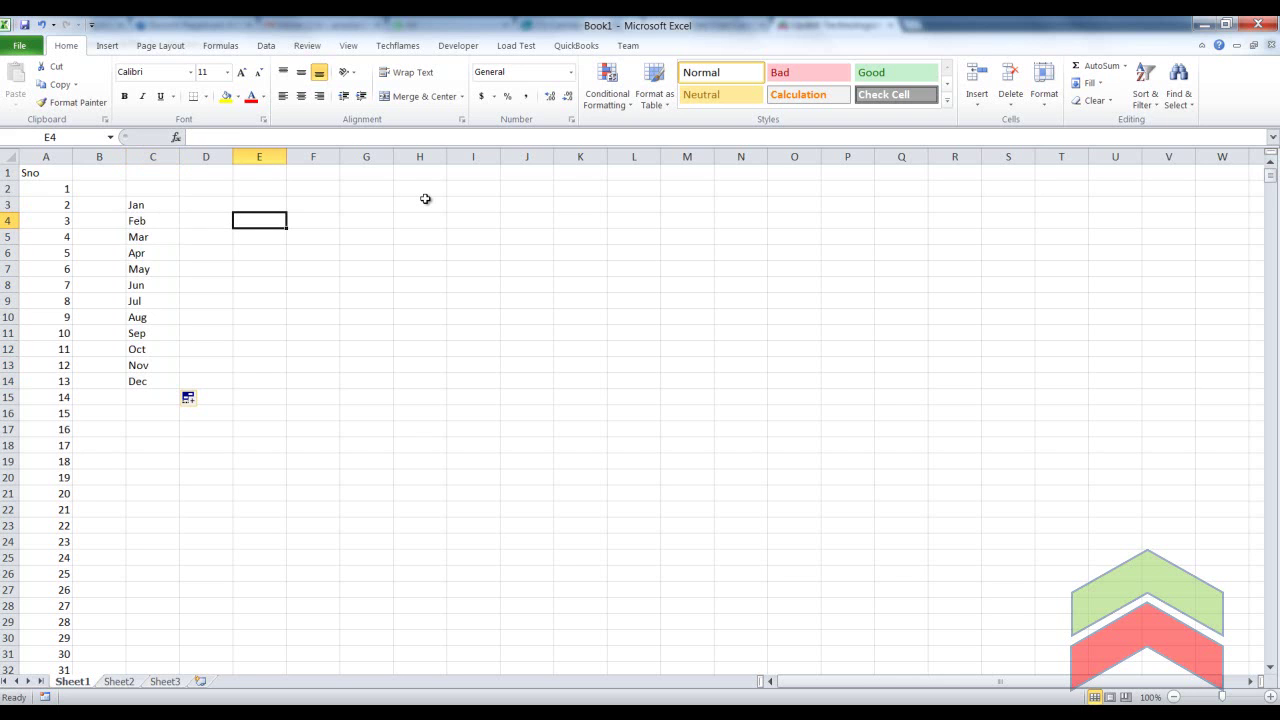
type("Monday")
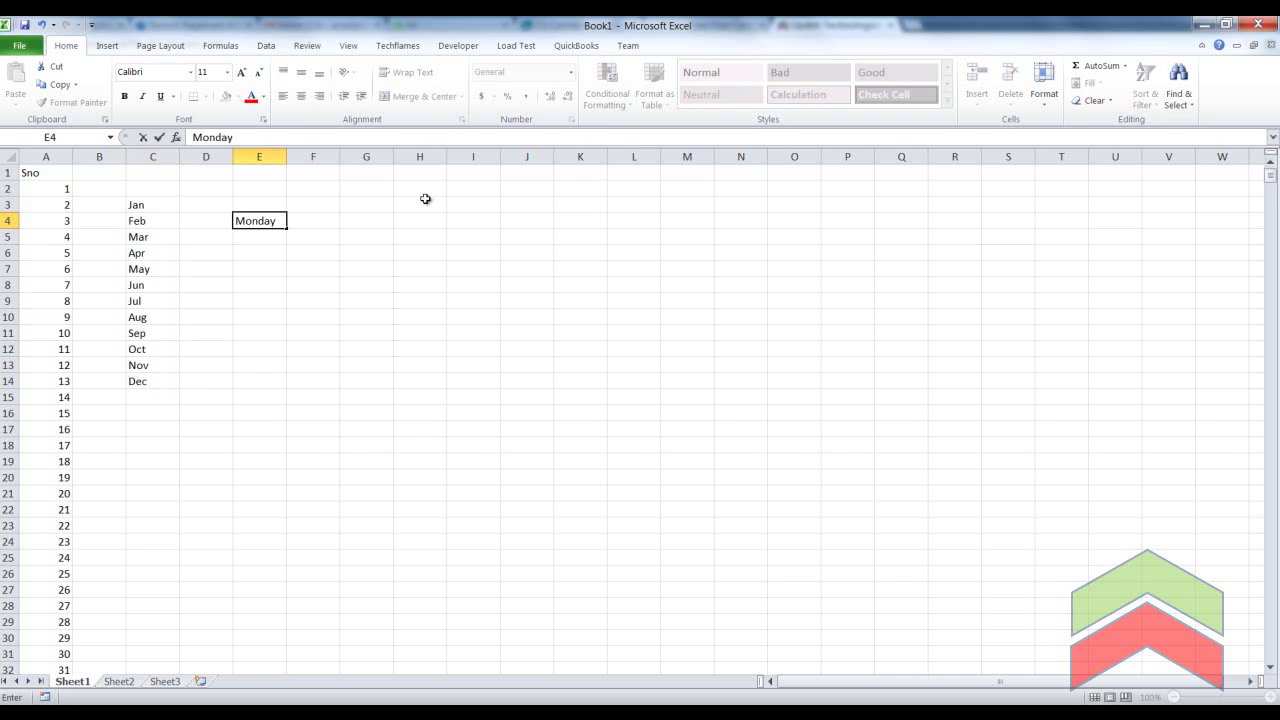
key("Return")
type("Tuesday")
key("Return")
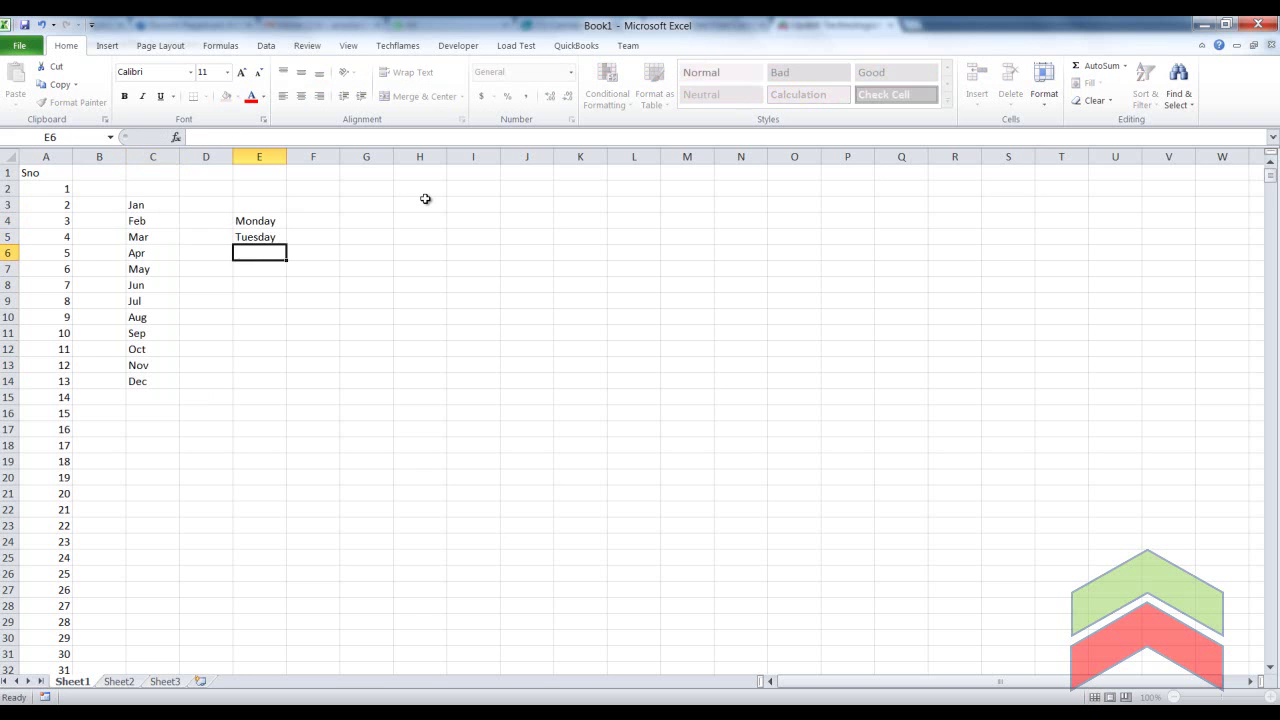
key("Up")
key("Up")
key("shift+Down")
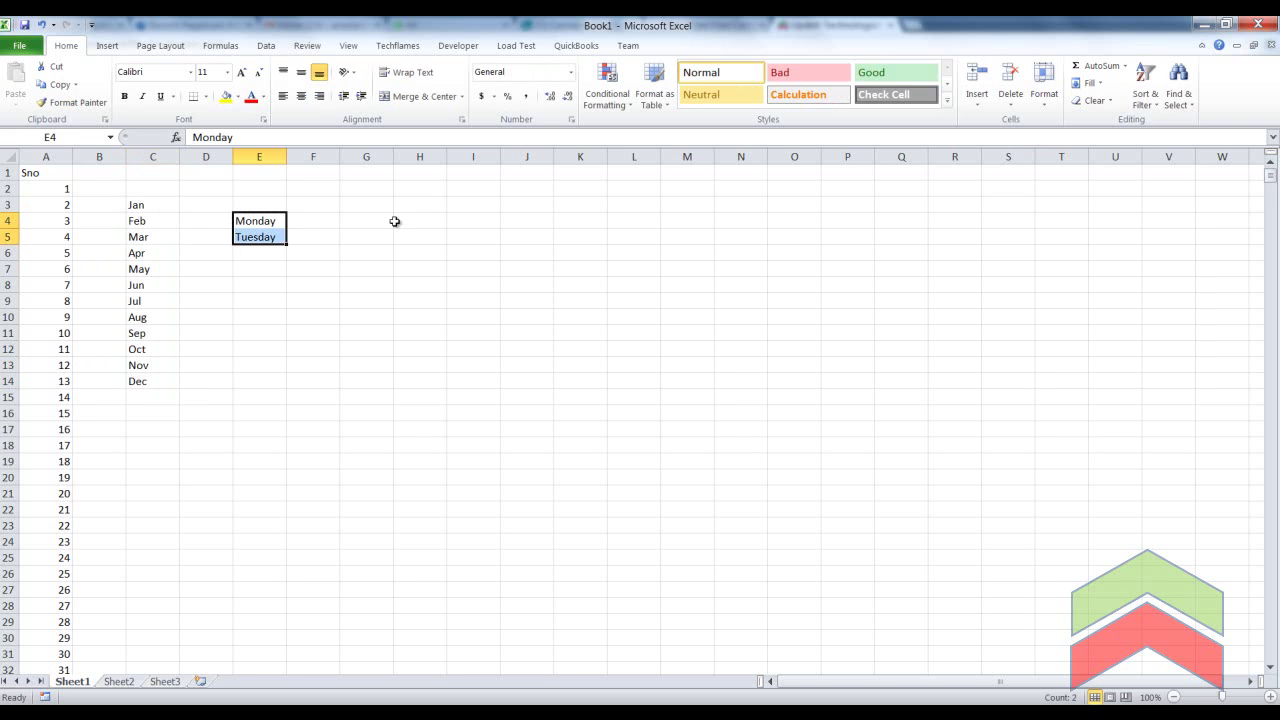
mouse_move(287, 243)
left_mouse_down()
mouse_move(291, 346)
mouse_move(291, 331)
left_mouse_up()
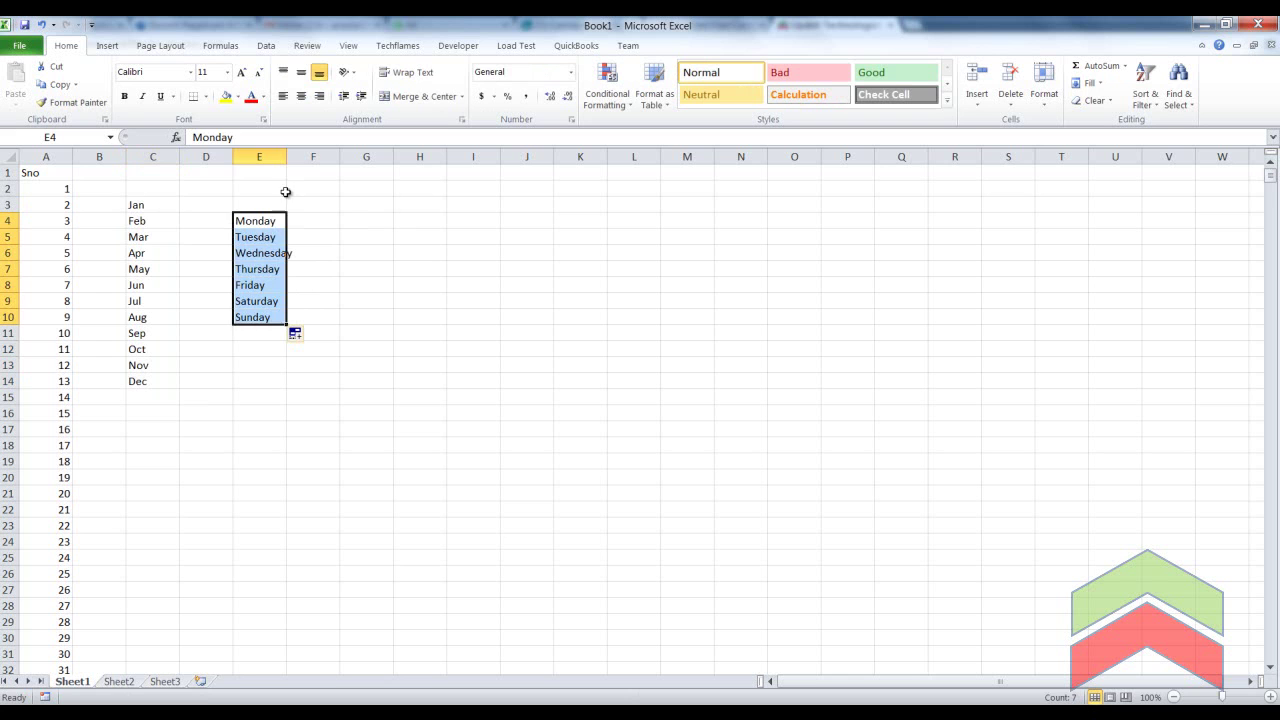
left_click(296, 224)
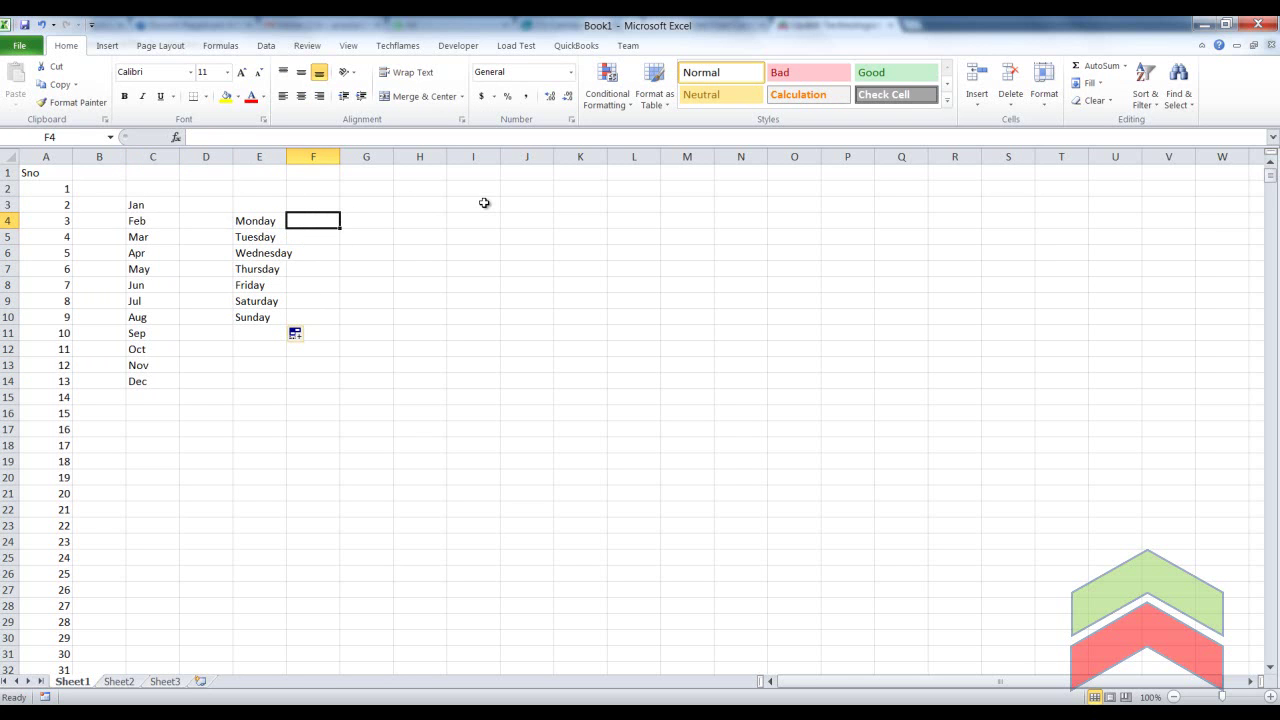
left_click(425, 206)
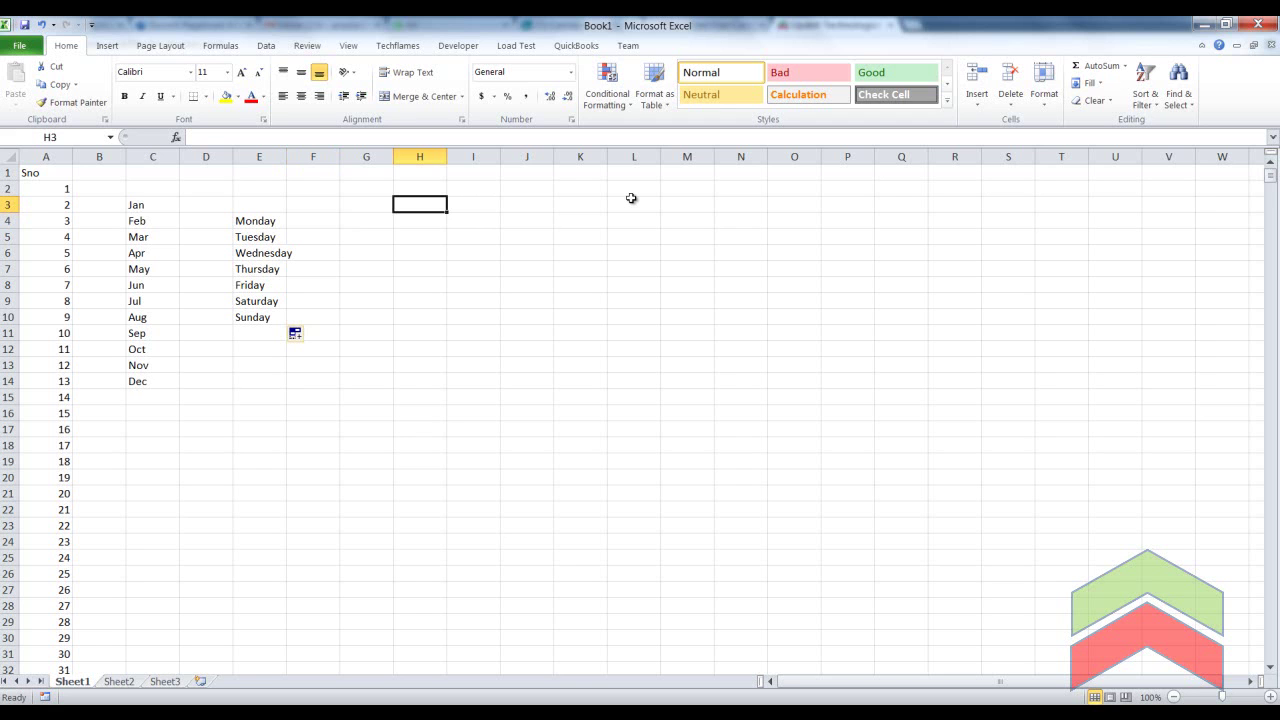
Type a trial Finance entry in H3 and attempt to drag-fill it down column H.
type("Finance")
key("Return")
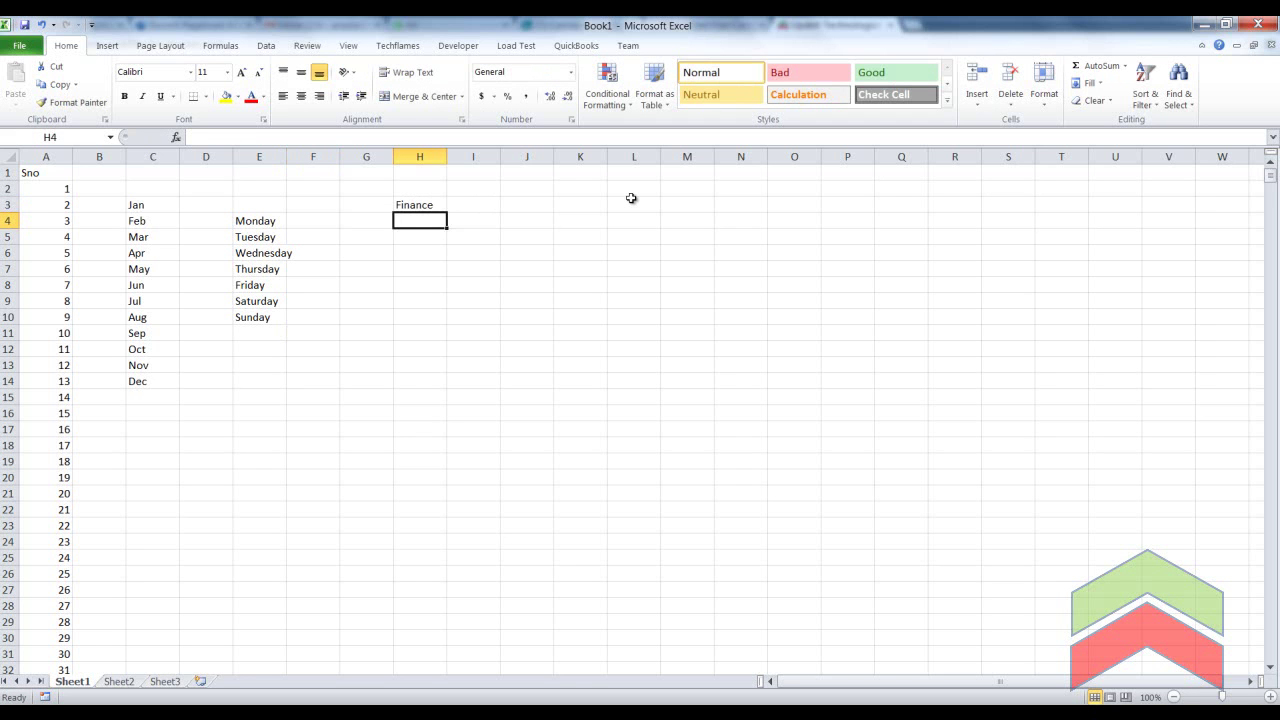
key("Up")
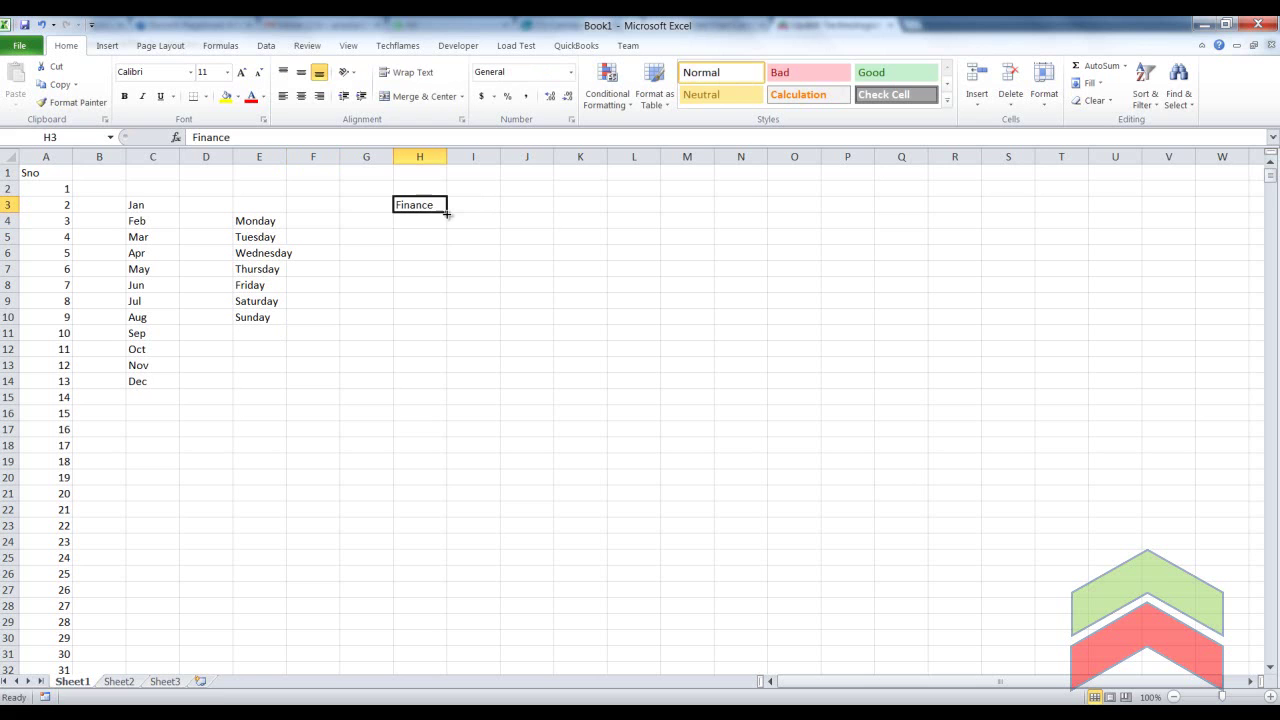
mouse_move(447, 212)
left_mouse_down()
mouse_move(449, 256)
mouse_move(447, 215)
left_mouse_up()
left_click(433, 226)
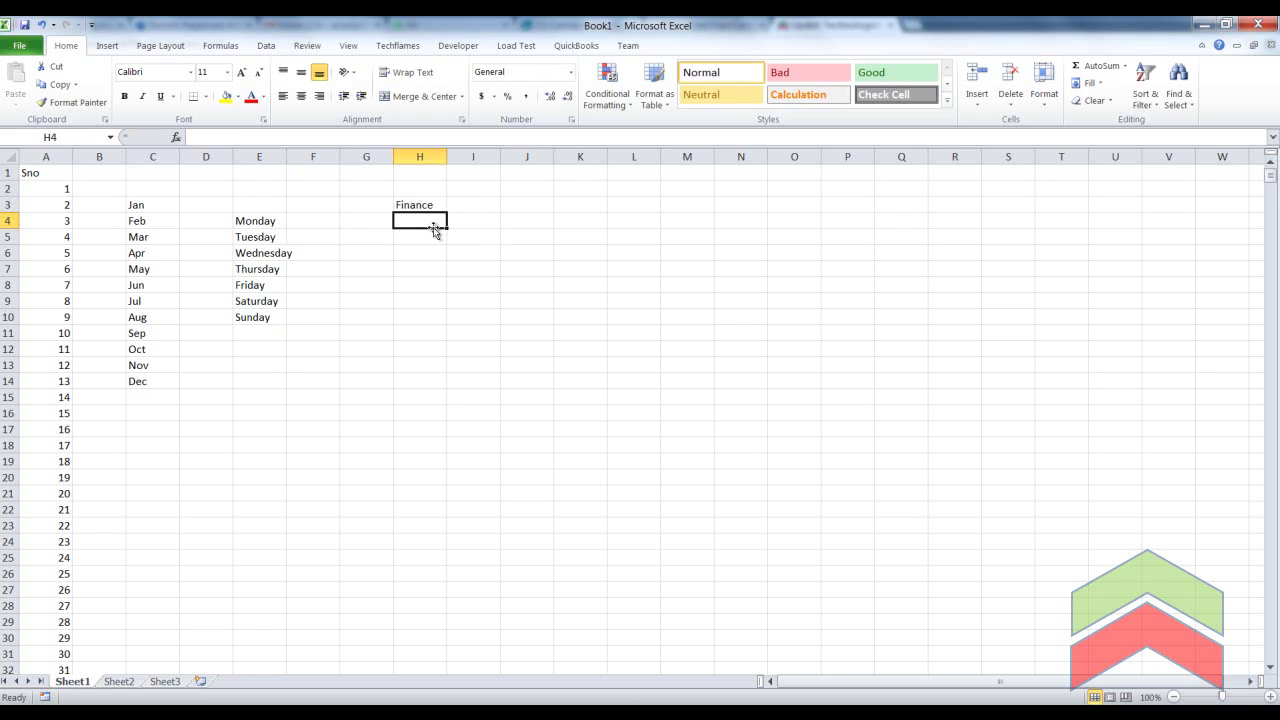
left_click(437, 205)
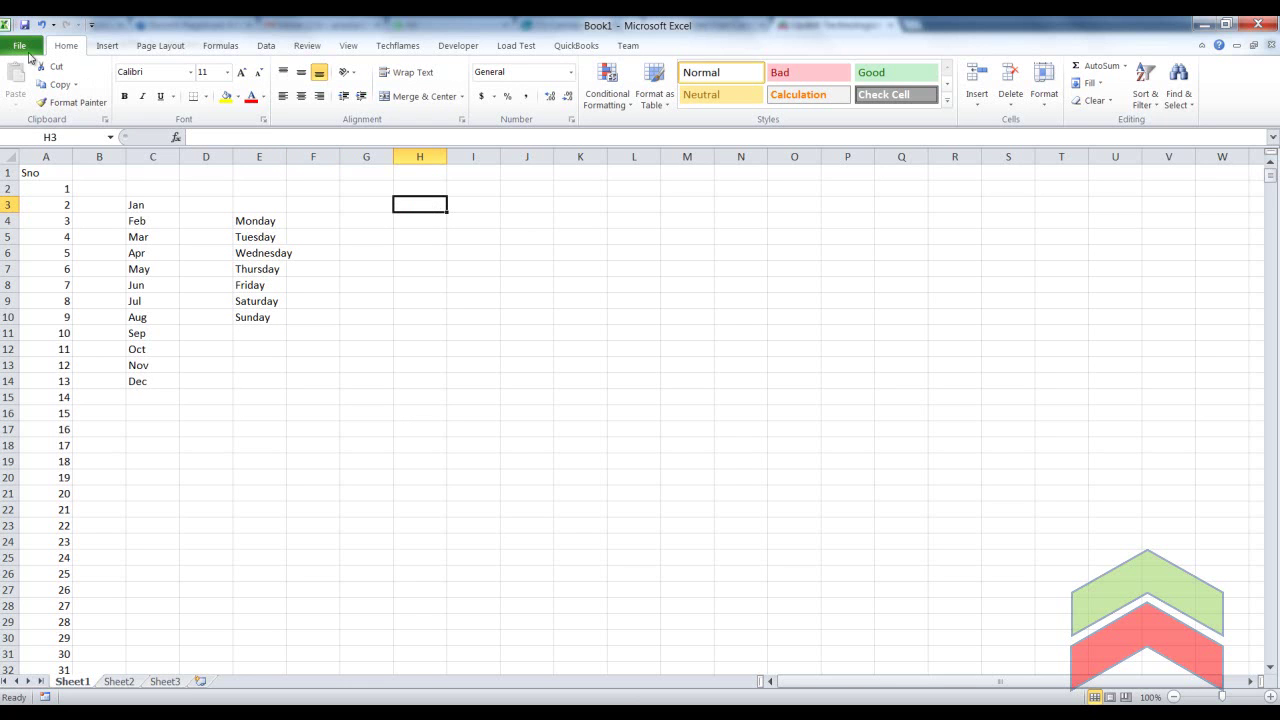
Open the Custom Lists editor from File > Options > Advanced.
left_click(19, 47)
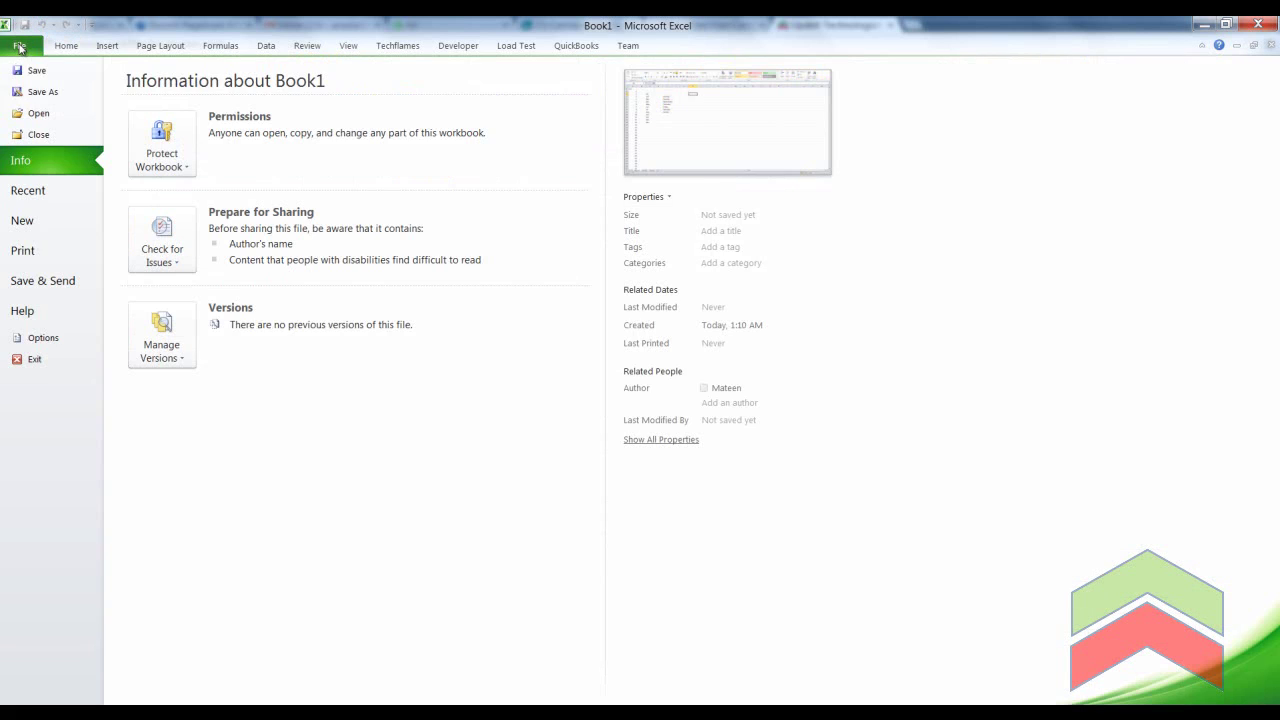
left_click(57, 336)
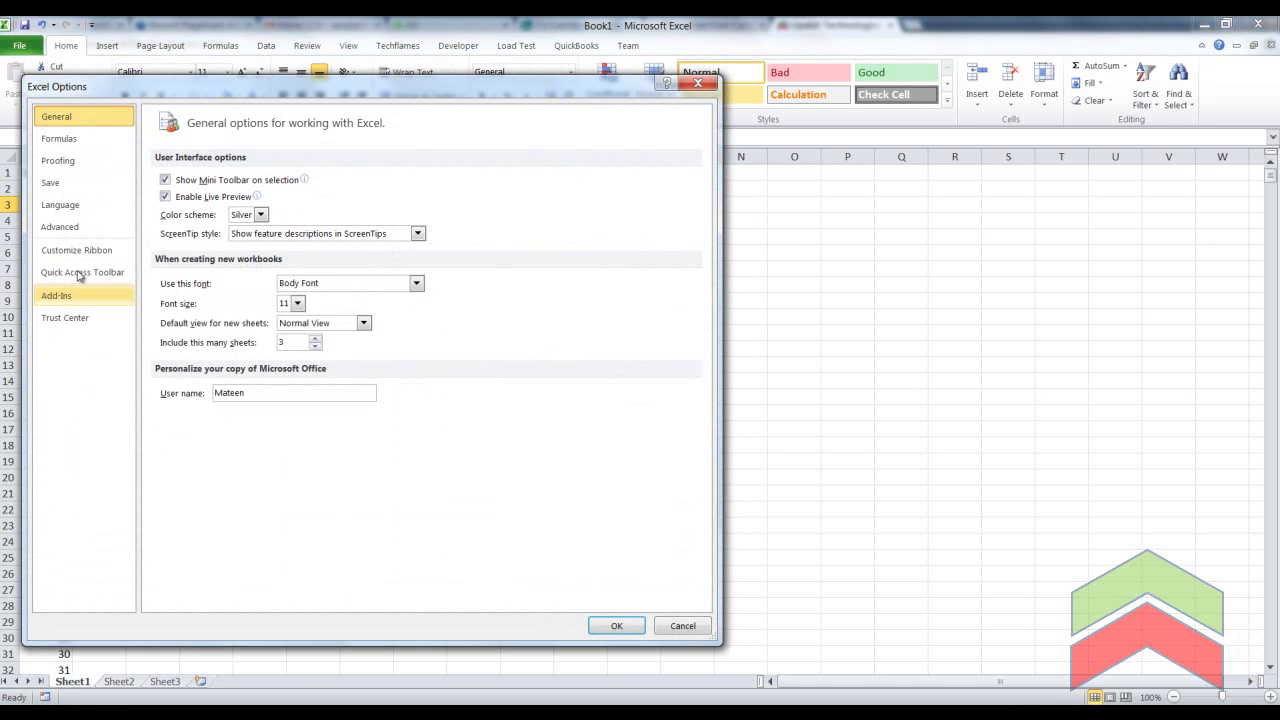
left_click(62, 230)
mouse_move(705, 180)
left_mouse_down()
mouse_move(705, 437)
mouse_move(729, 548)
left_mouse_up()
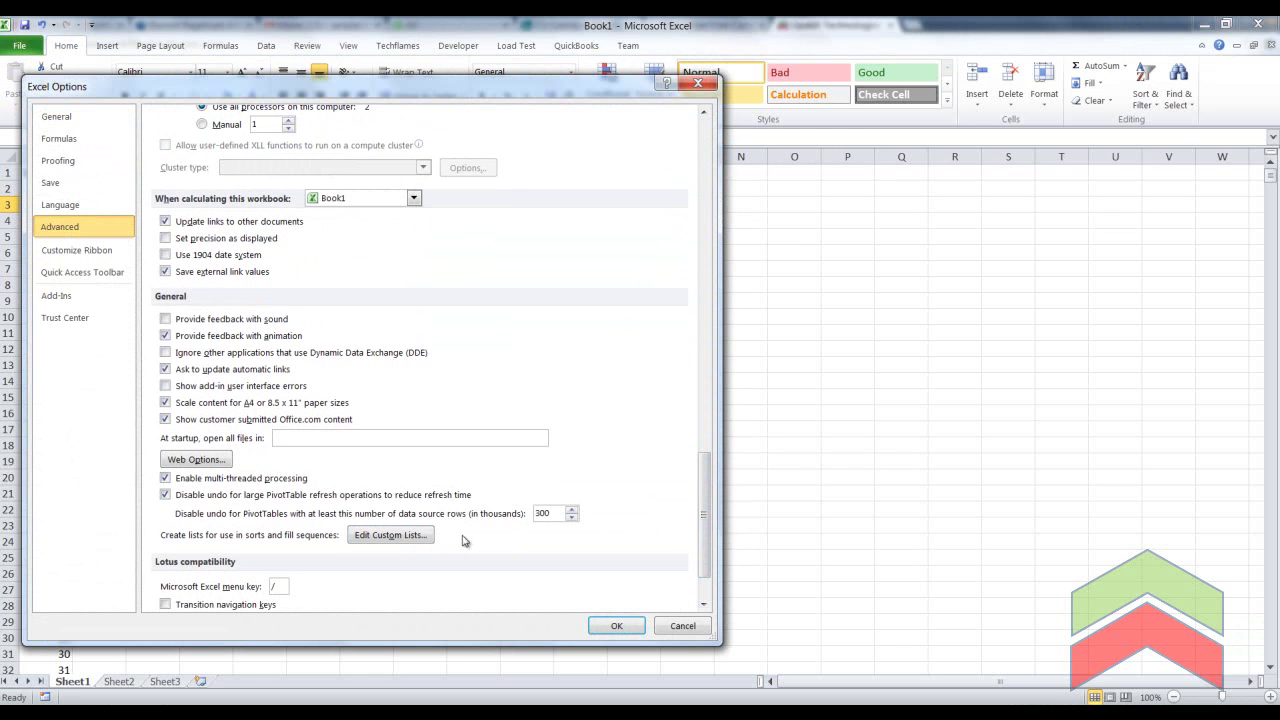
left_click(405, 540)
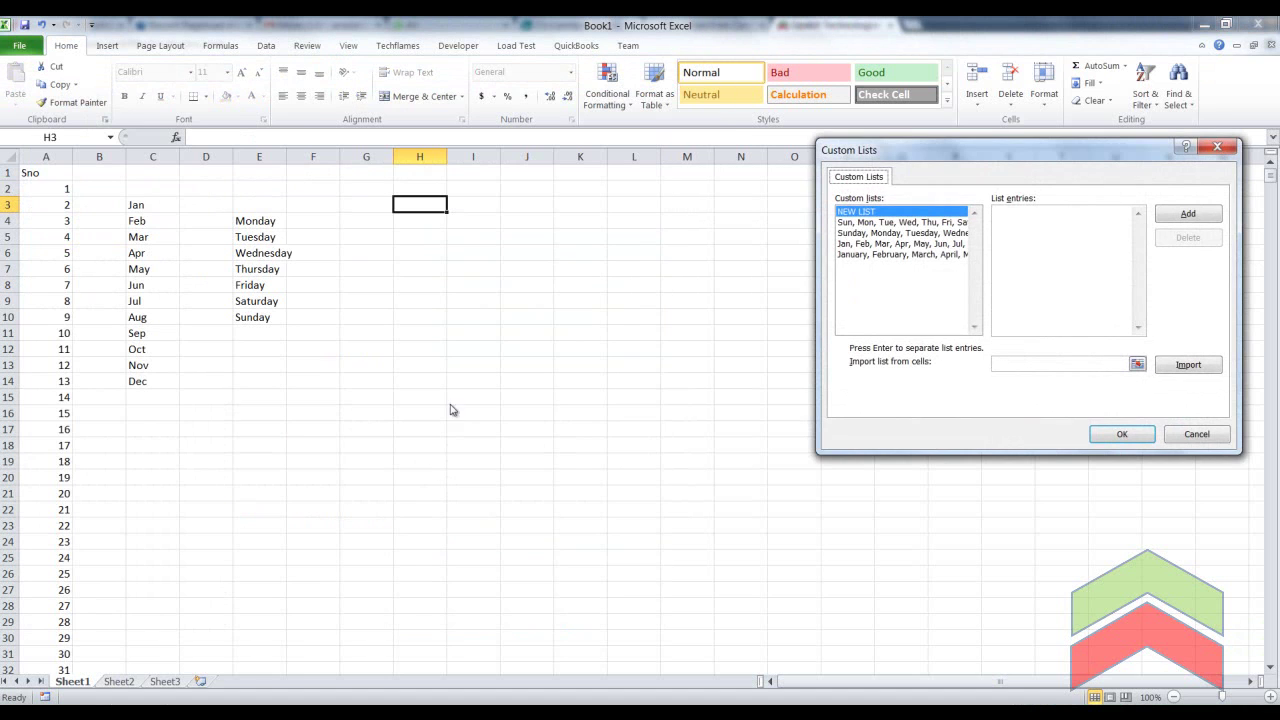
left_click_drag(1097, 158, 815, 195)
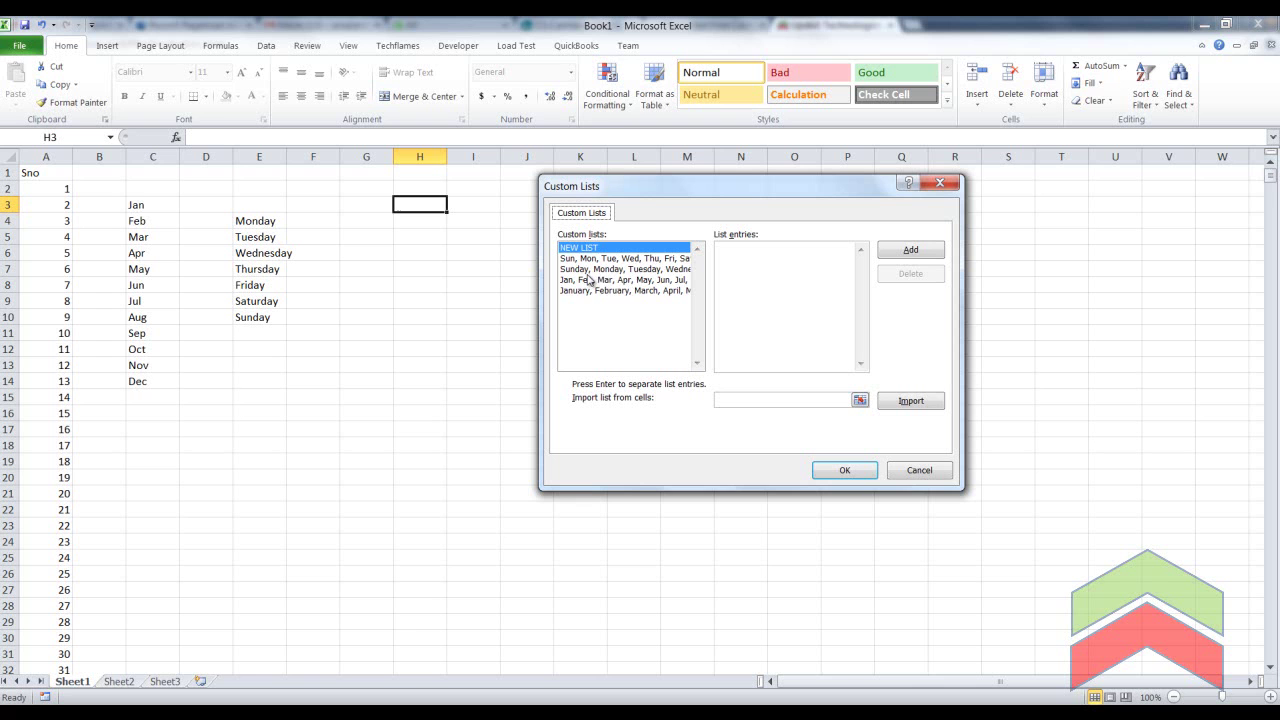
Enter Finance, Admin, IT, HR, Marketing as list entries, add the list, and confirm.
left_click(790, 255)
type("dmi")
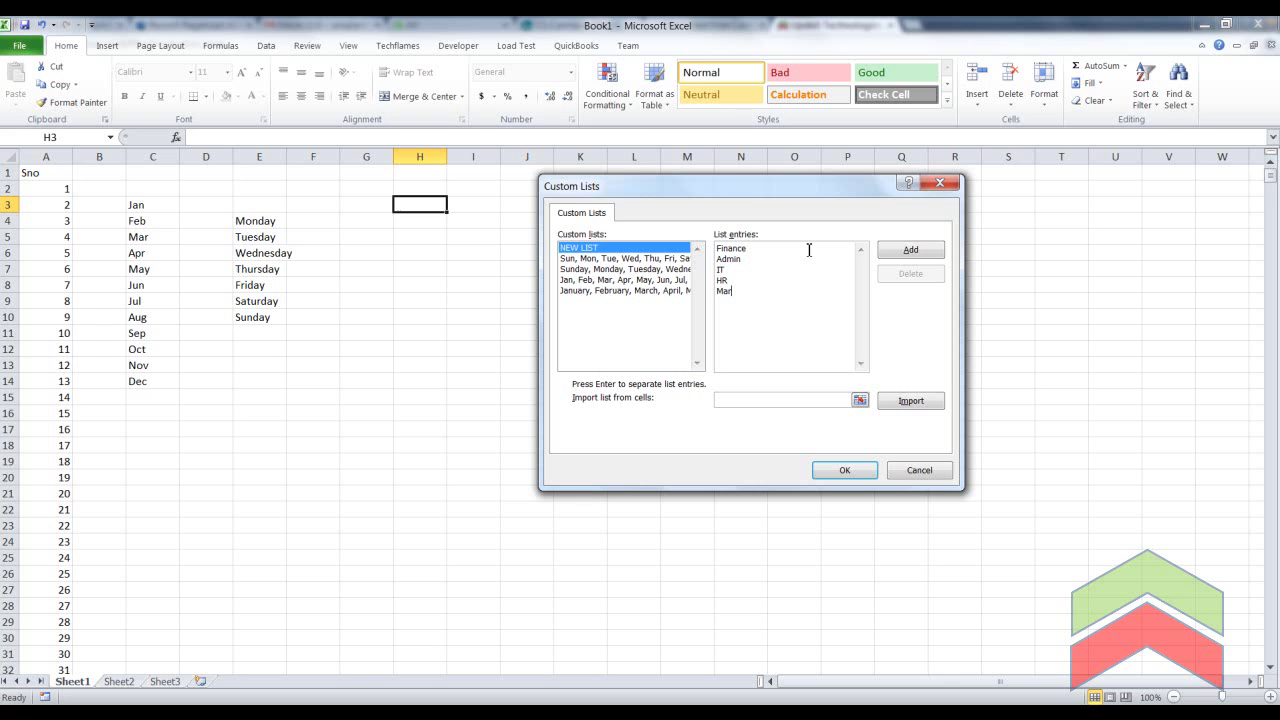
type("keting")
left_click(889, 255)
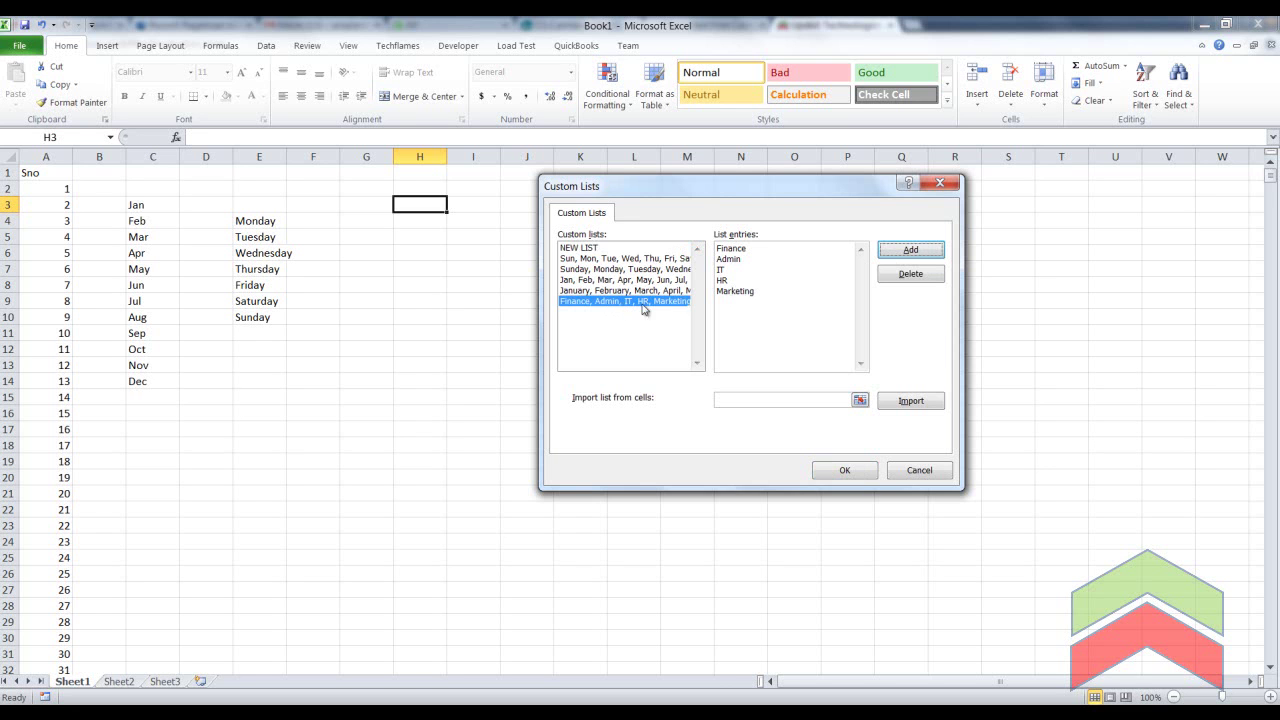
left_click(845, 472)
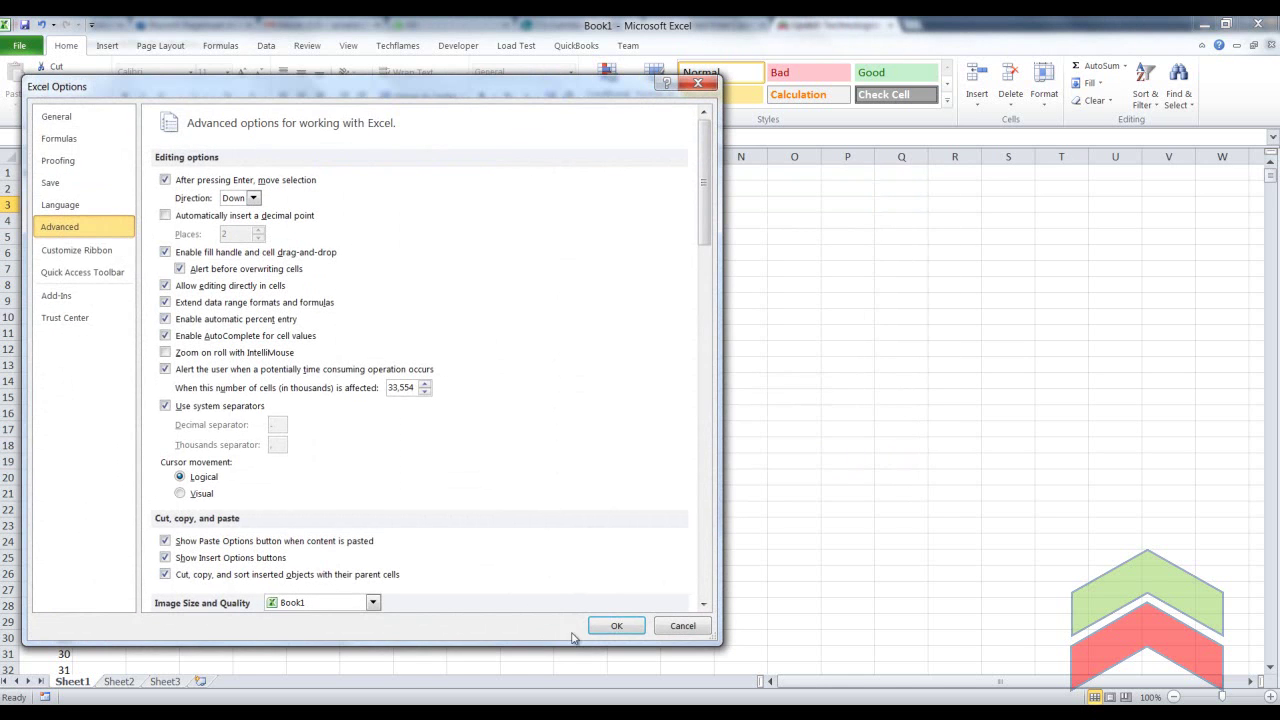
Close Excel Options, type Finance in H3 and drag-fill down to Marketing in H7.
left_click(614, 627)
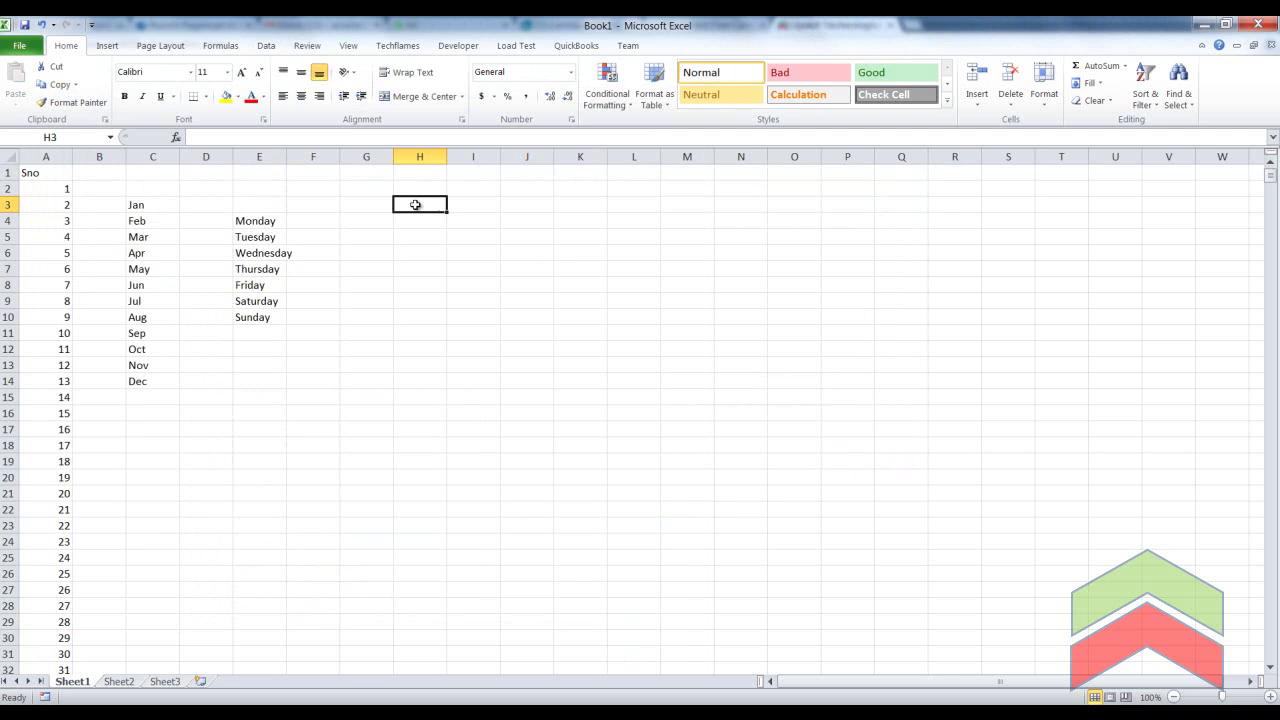
type("Fina")
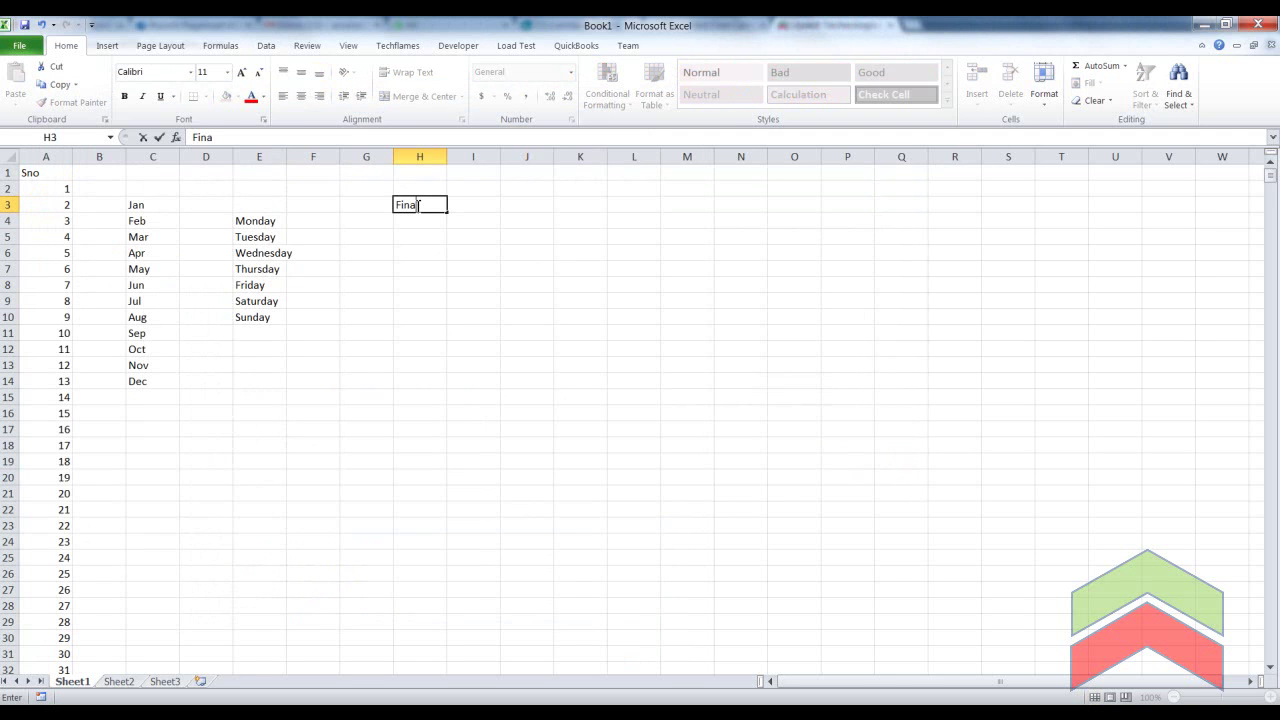
type("nce")
key("Return")
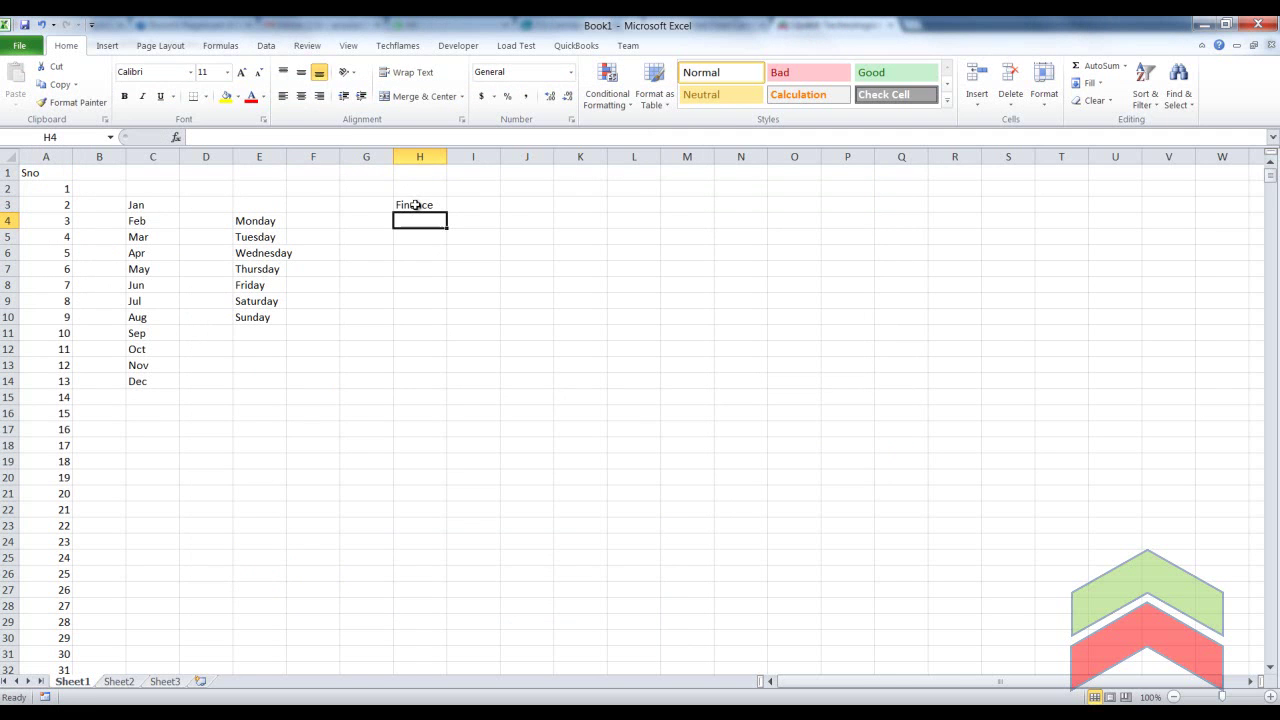
left_click(416, 205)
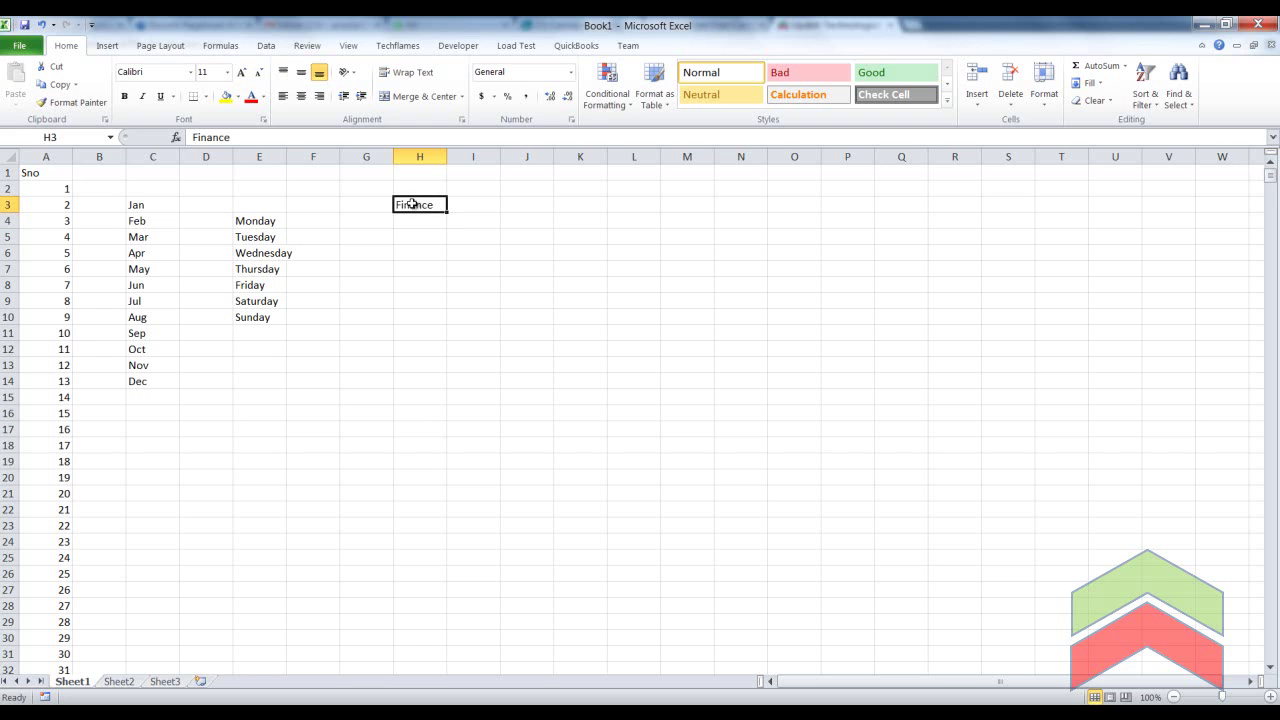
left_click_drag(447, 212, 446, 283)
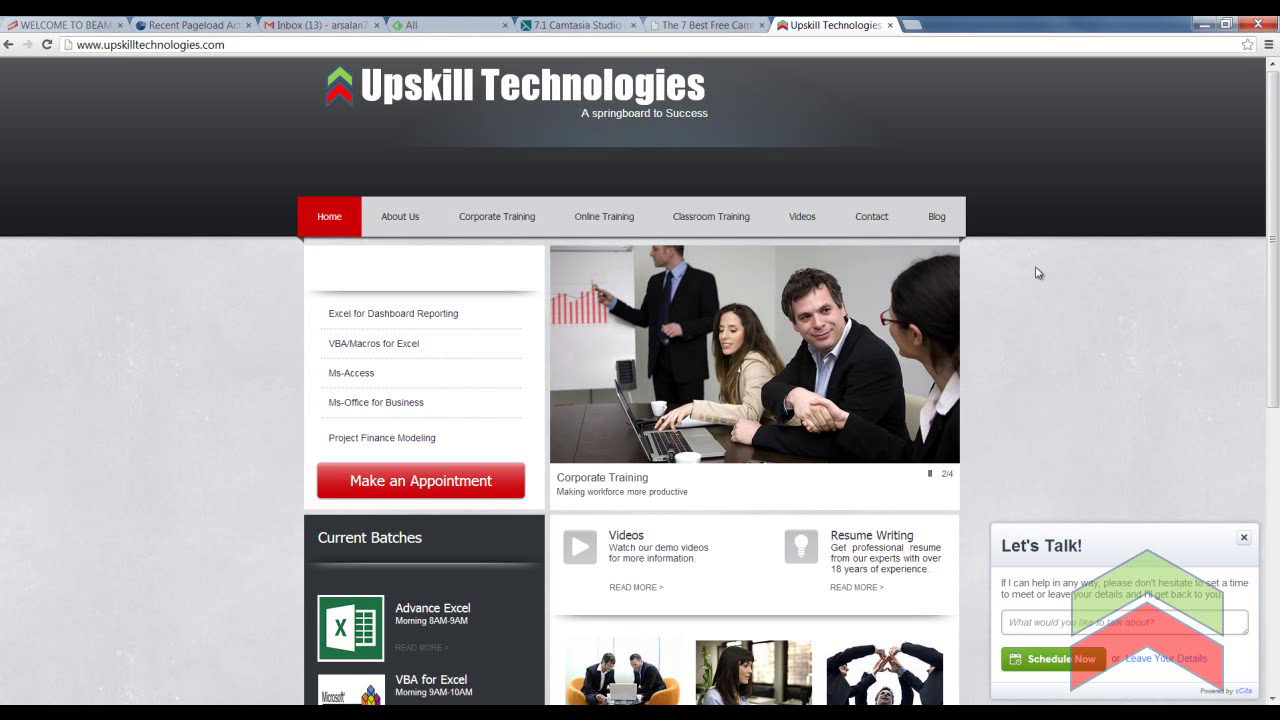
Go to the Contact page on the Upskill Technologies website in Chrome.
left_click(871, 221)
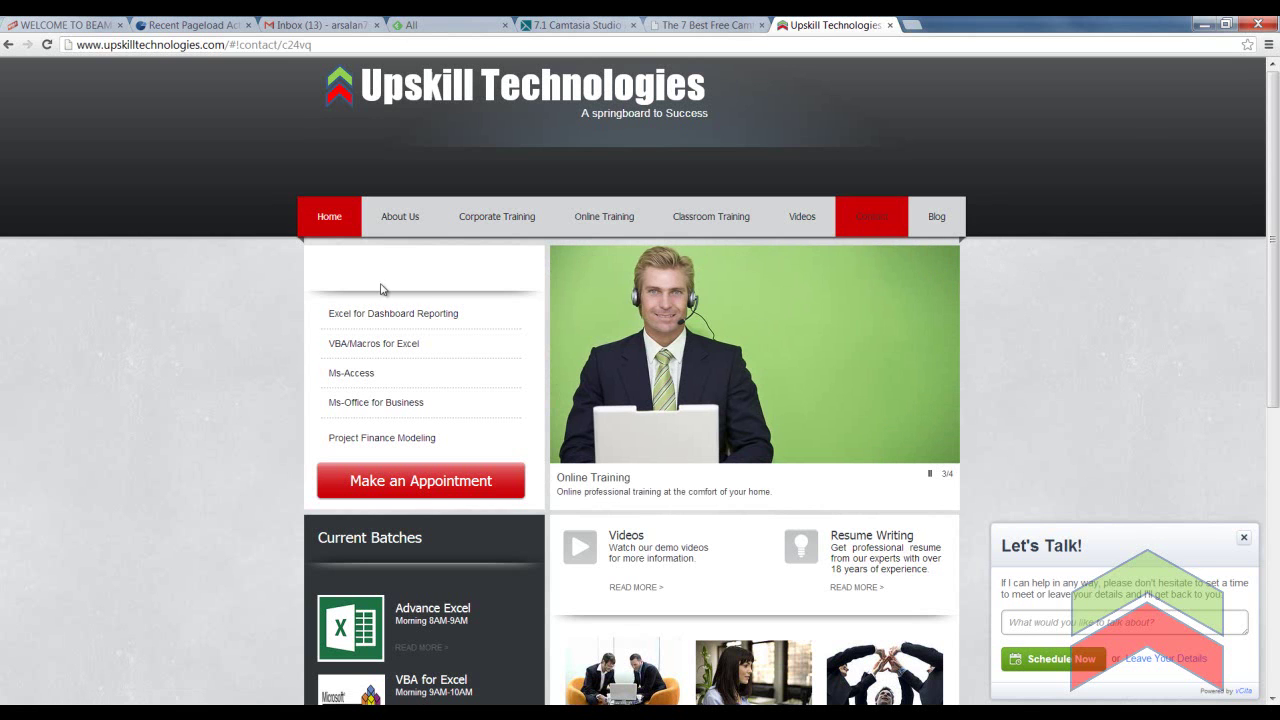